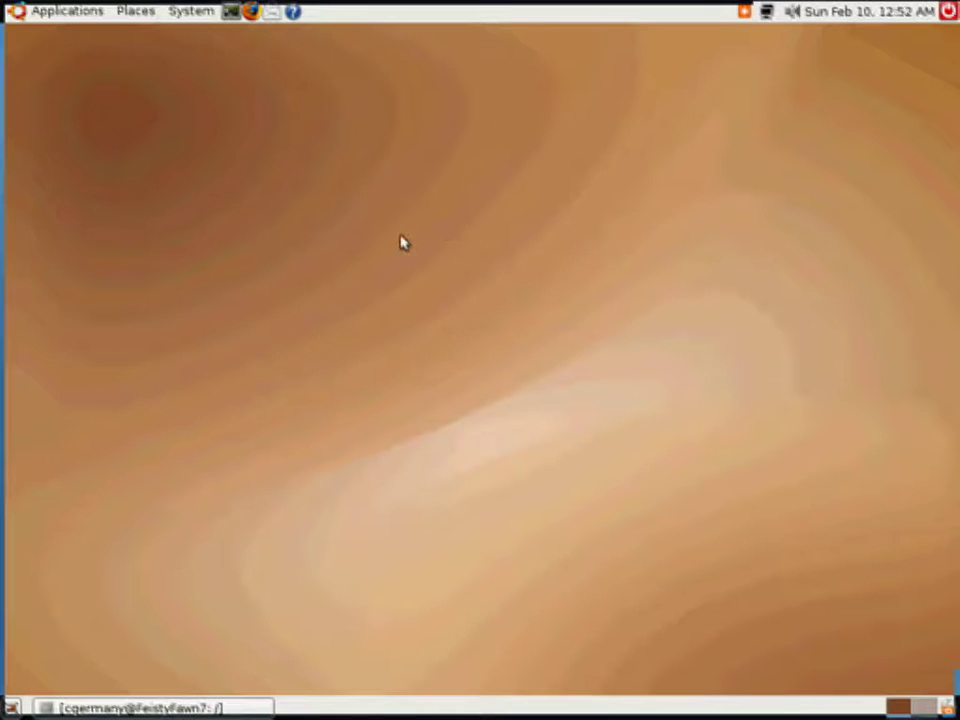
pyautogui.click(254, 11)
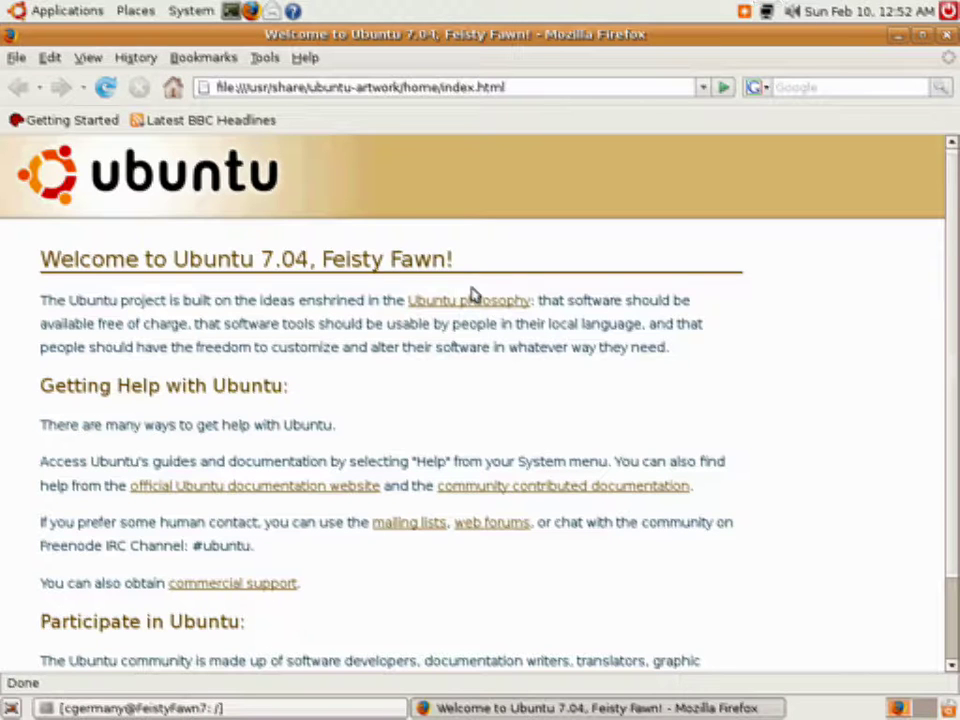
pyautogui.click(524, 89)
pyautogui.hotkey('ctrl', 'a')
pyautogui.write('h')
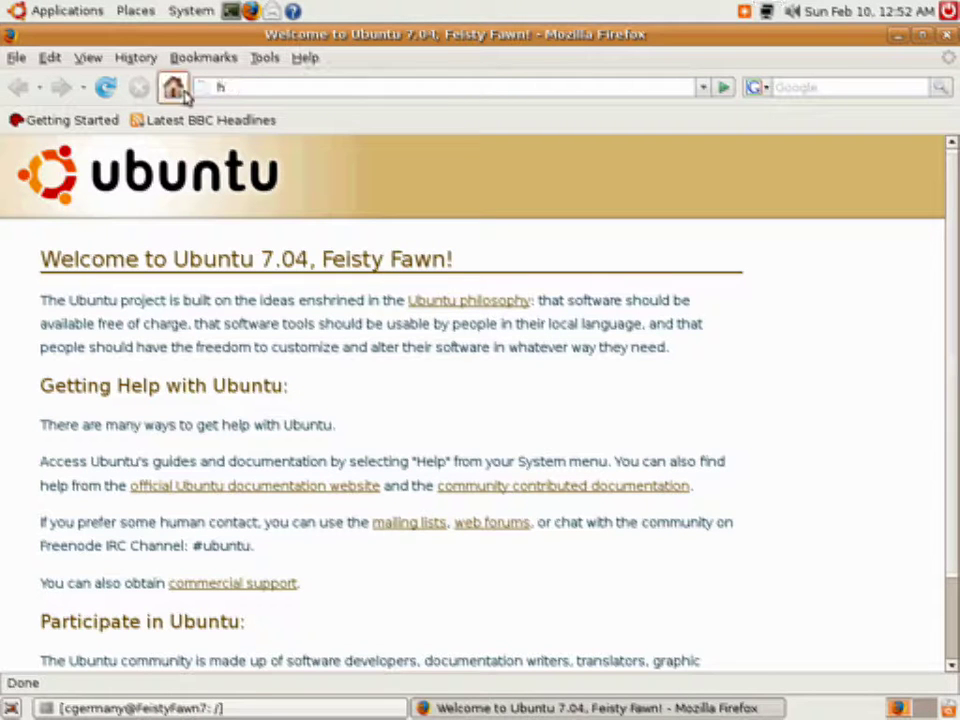
pyautogui.write('ttp://www.real.comm')
pyautogui.press('BackSpace')
pyautogui.press('BackSpace')
pyautogui.write('m')
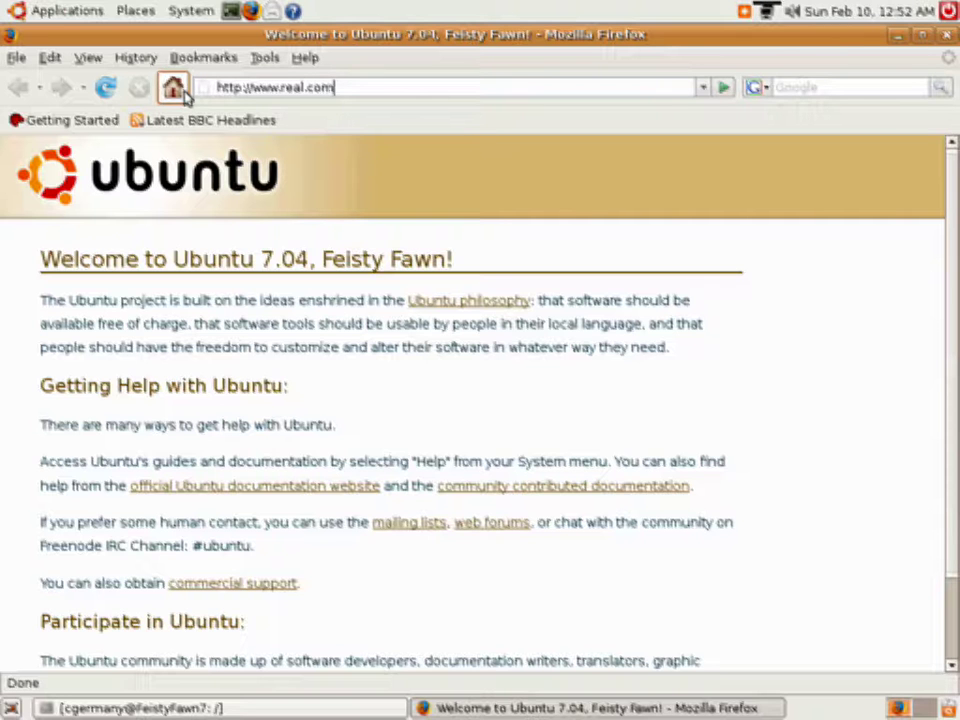
pyautogui.press('Return')
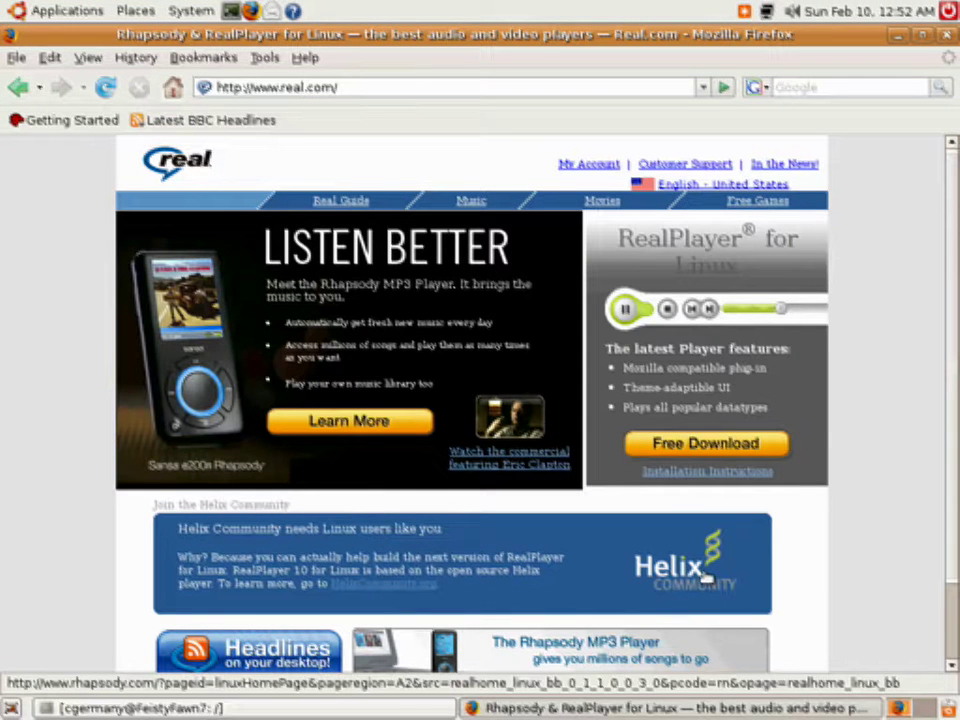
# Download RealPlayer for Linux from the Real site and save RealPlayer10GOLD.bin.
pyautogui.click(706, 443)
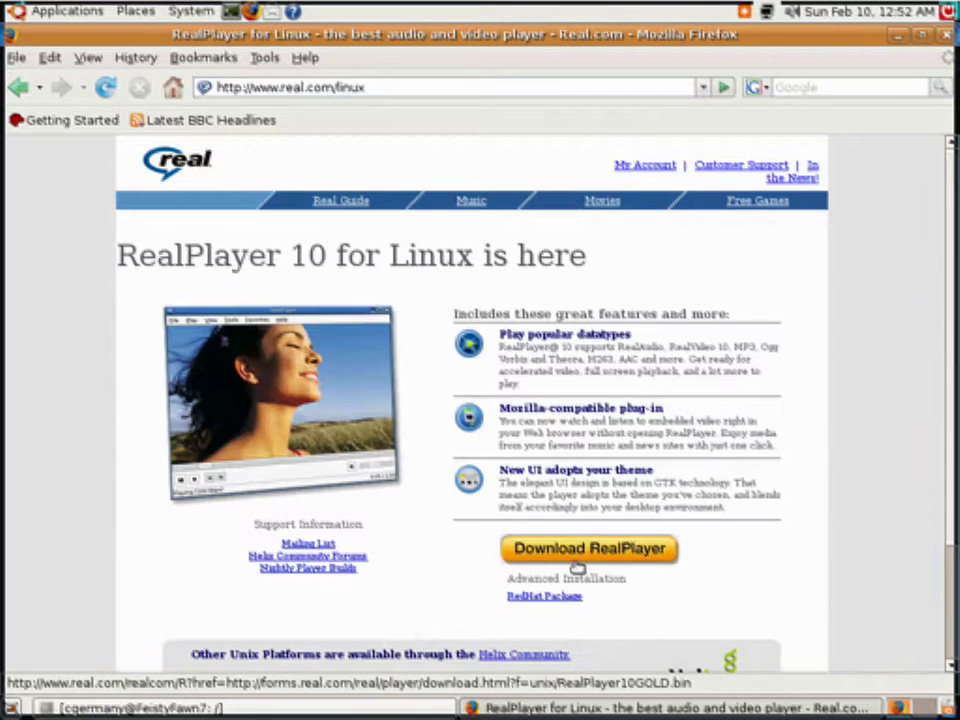
pyautogui.click(578, 553)
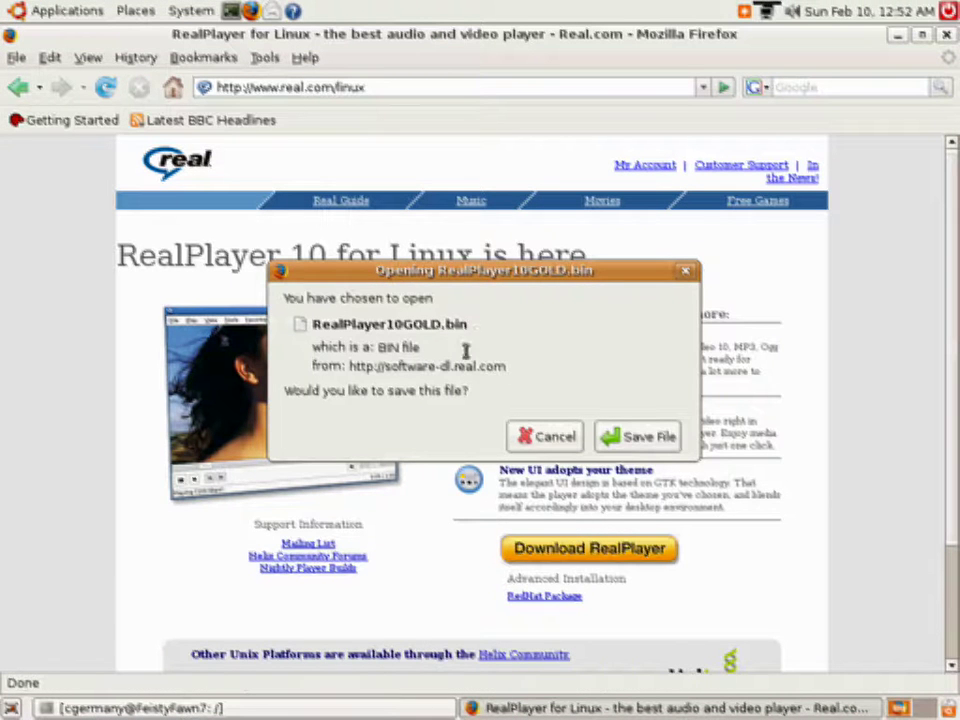
pyautogui.click(628, 445)
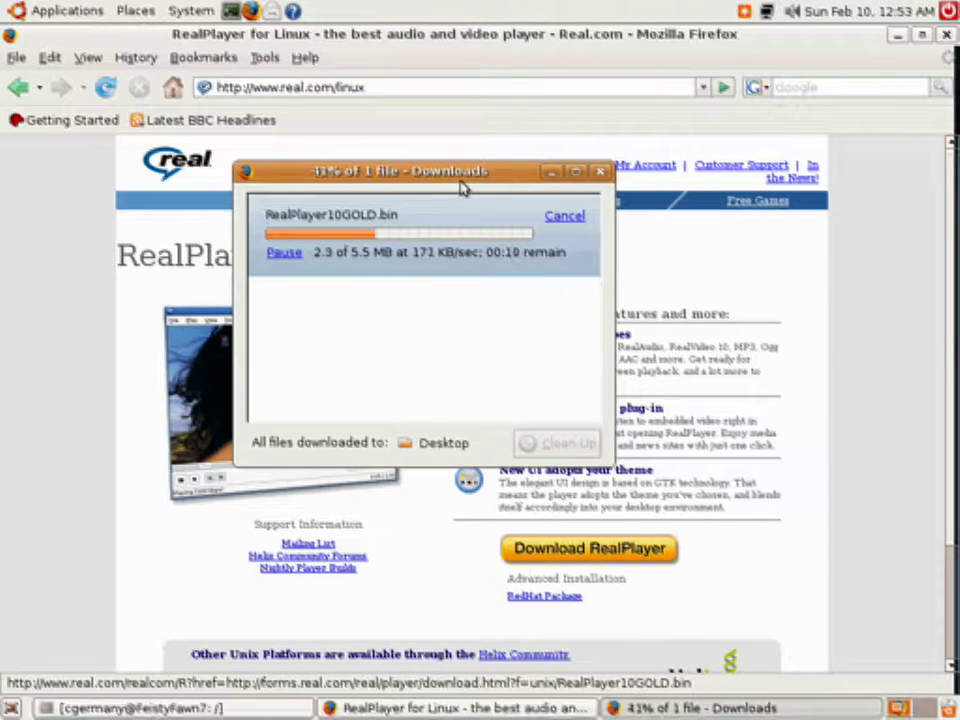
pyautogui.moveTo(483, 245); pyautogui.dragTo(501, 285)
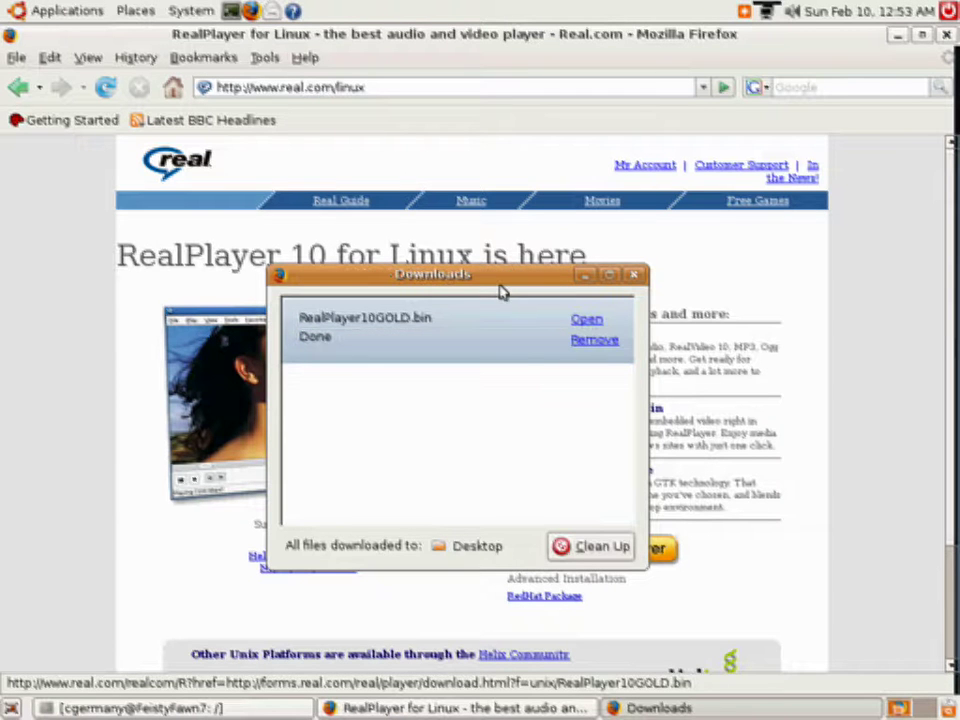
# Clean up the finished download list, and close the Downloads window and the browser.
pyautogui.click(590, 549)
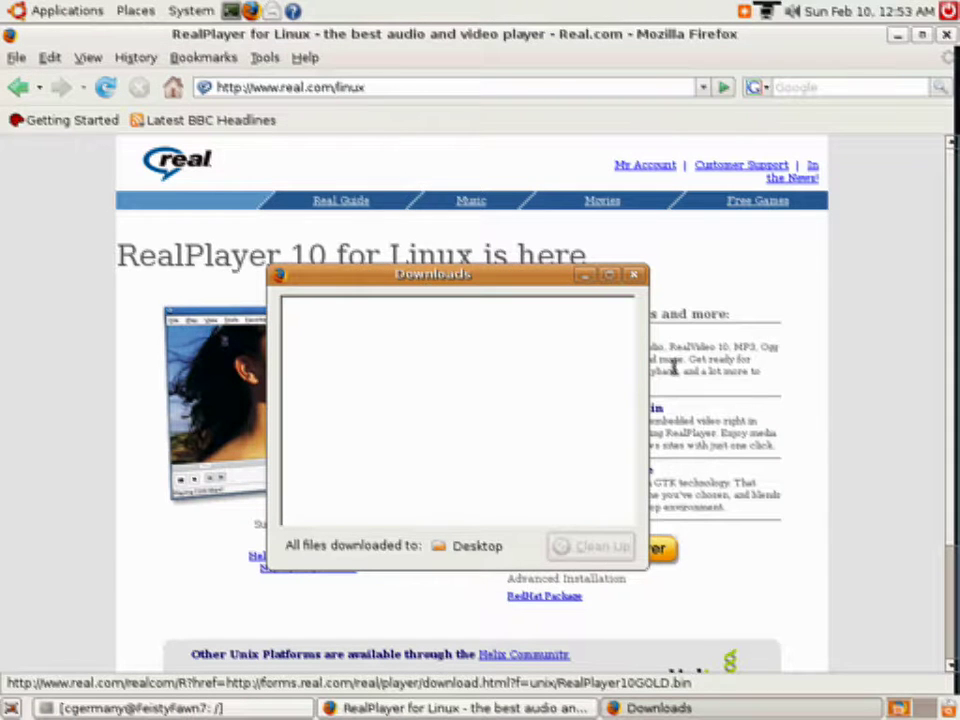
pyautogui.click(630, 276)
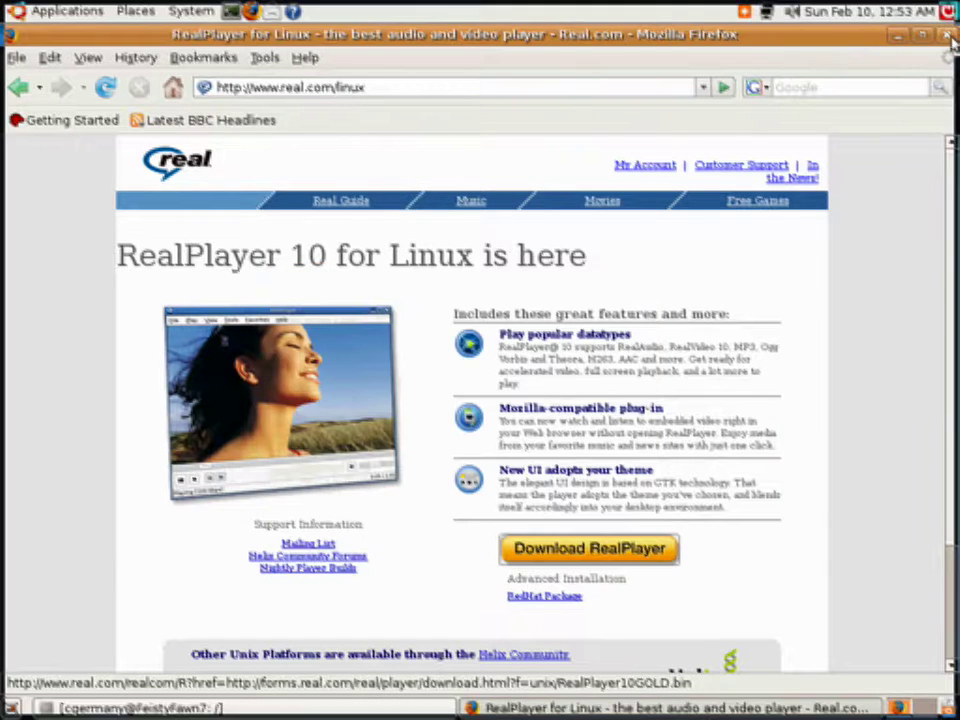
pyautogui.click(947, 36)
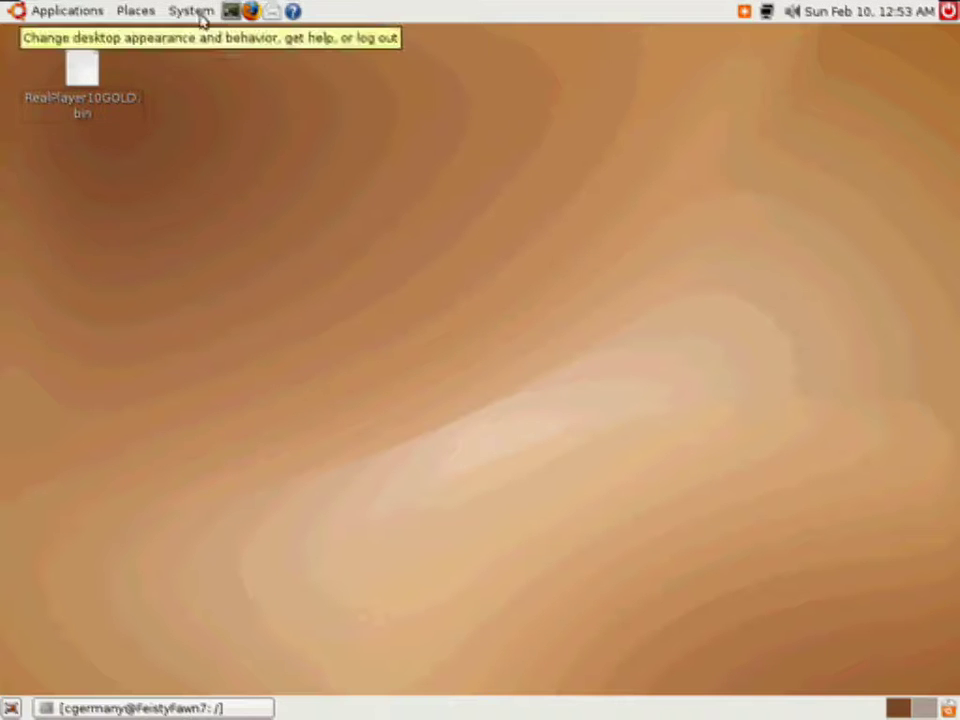
# Open a terminal window and move RealPlayer10GOLD.bin from the desktop to the home folder.
pyautogui.click(230, 11)
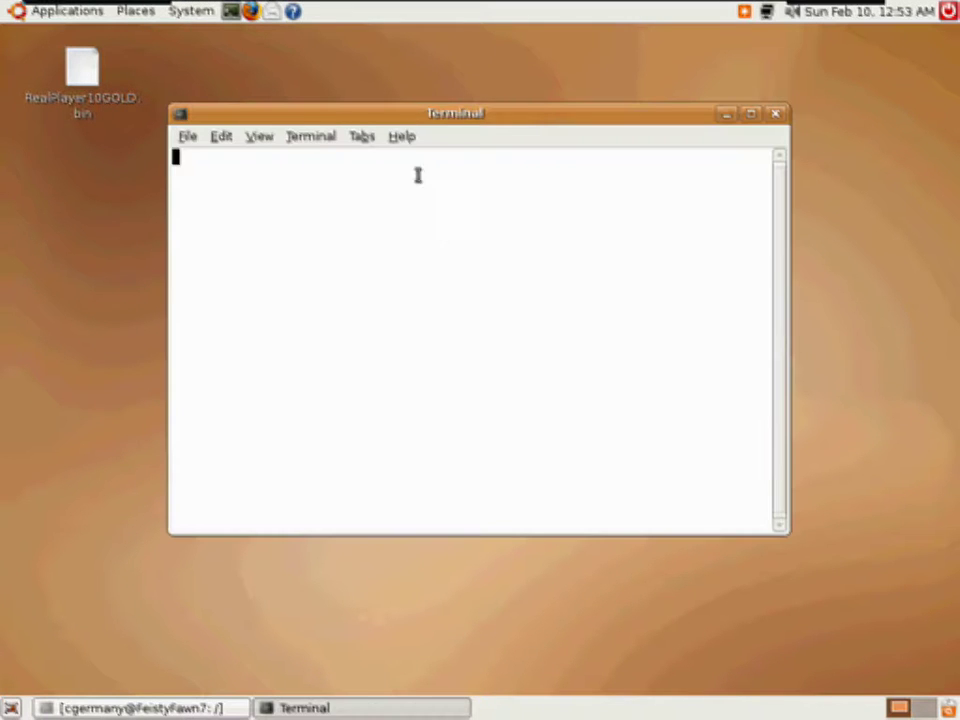
pyautogui.click(88, 86)
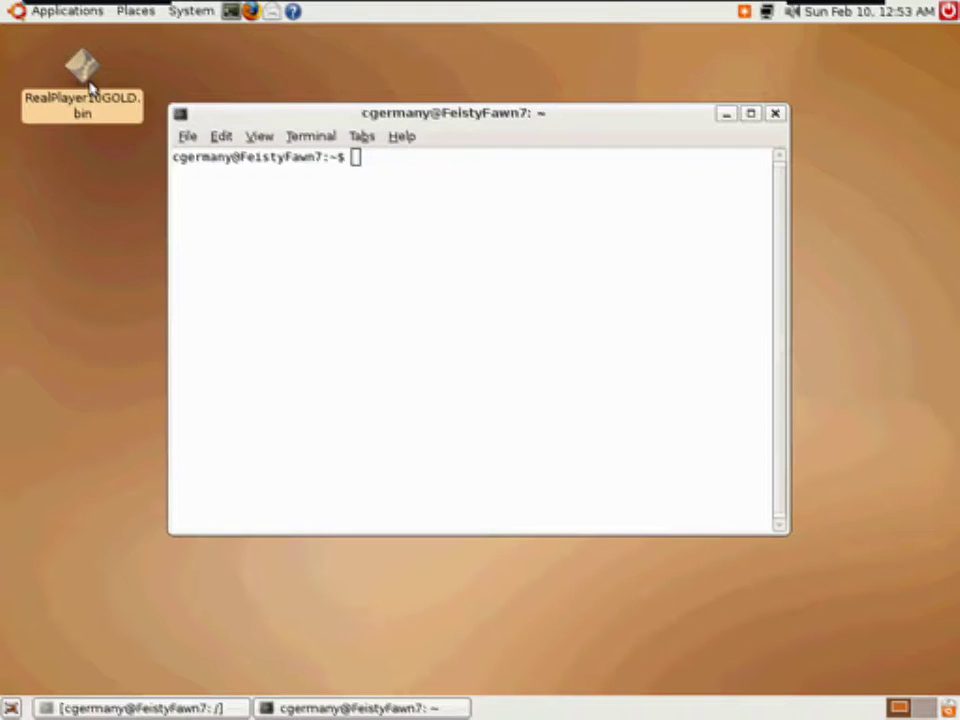
pyautogui.rightClick(88, 84)
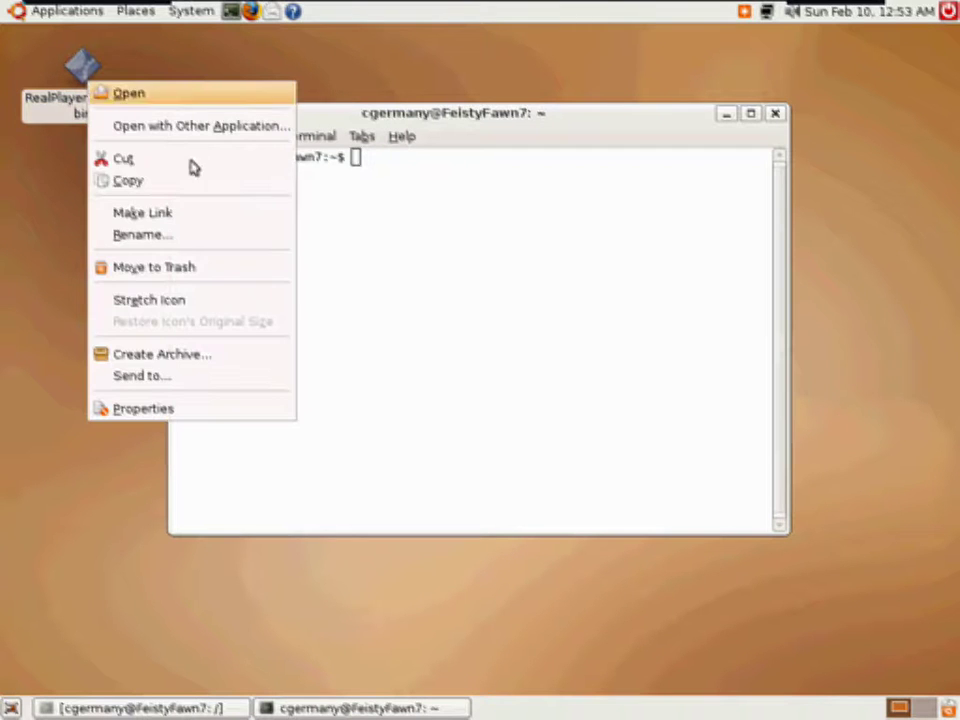
pyautogui.click(125, 158)
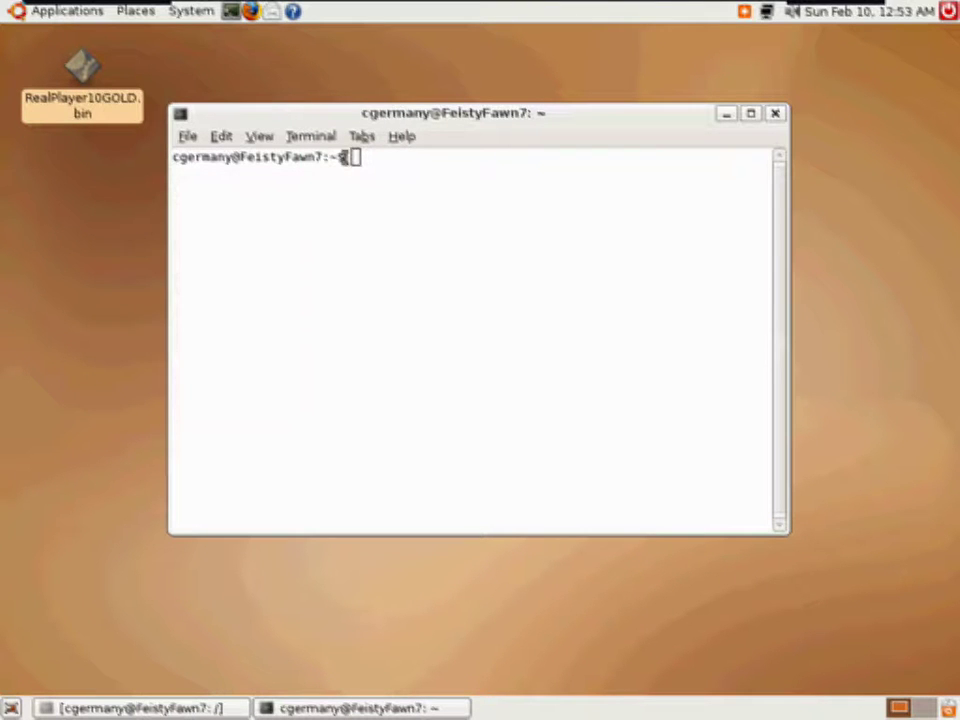
pyautogui.click(154, 12)
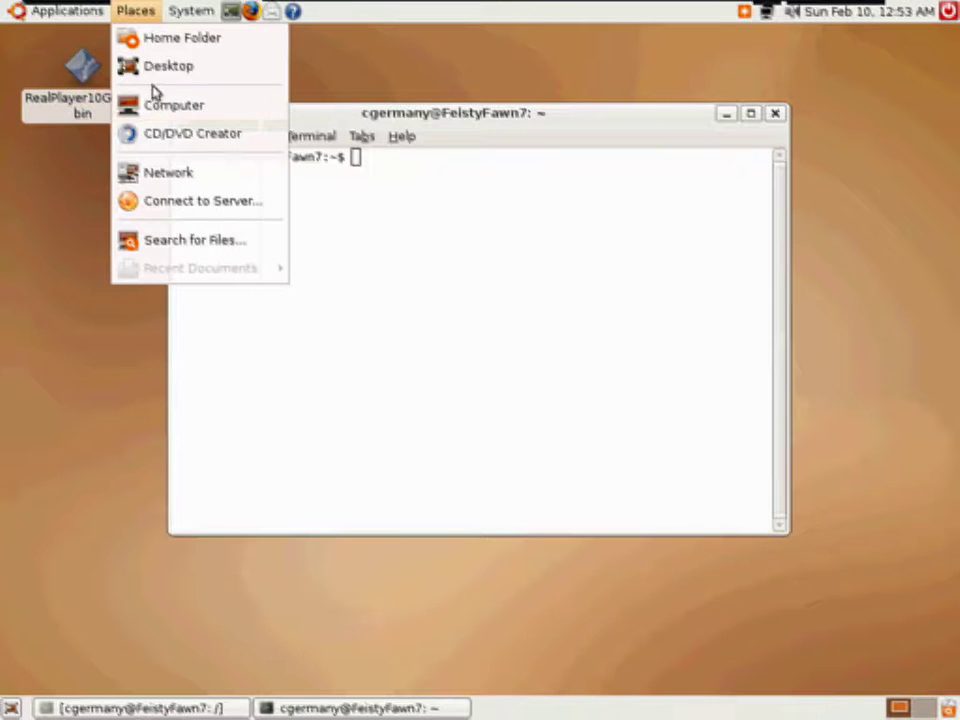
pyautogui.click(171, 42)
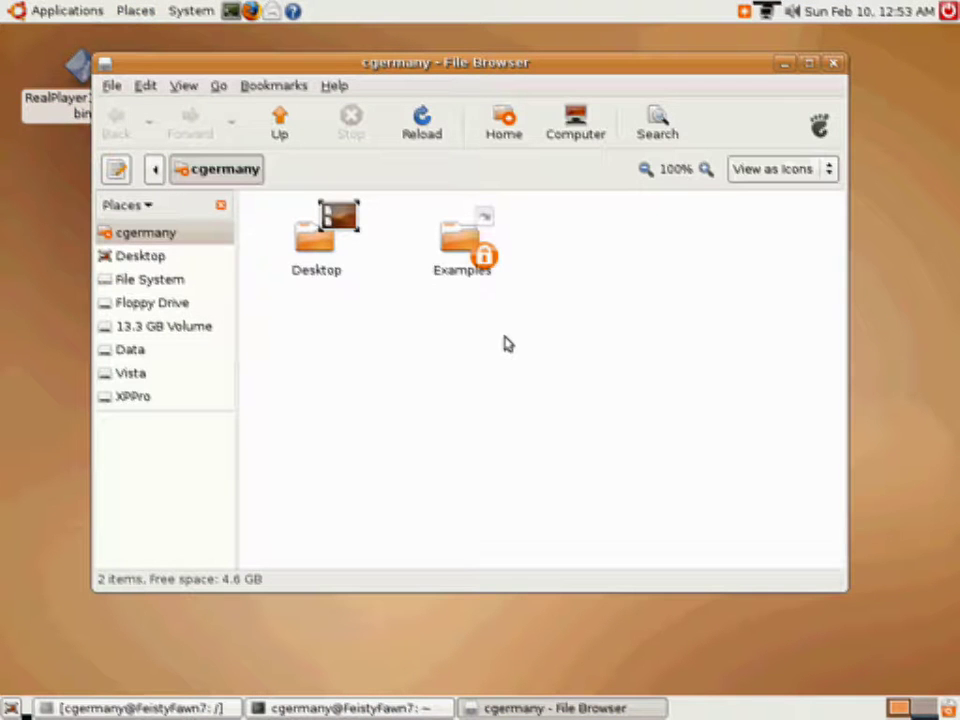
pyautogui.rightClick(505, 344)
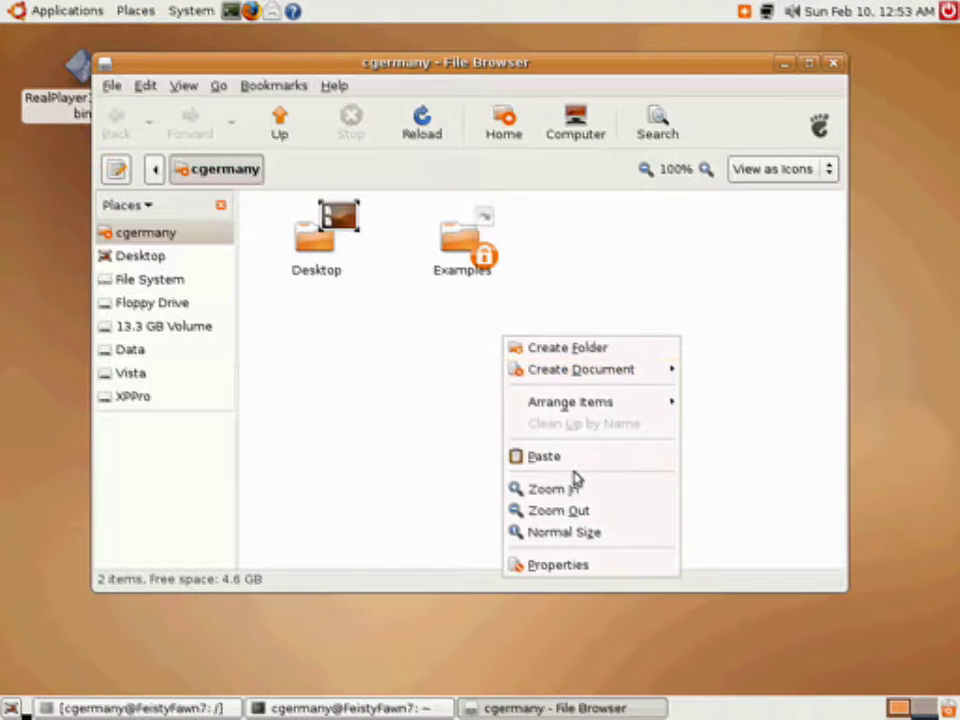
pyautogui.click(576, 465)
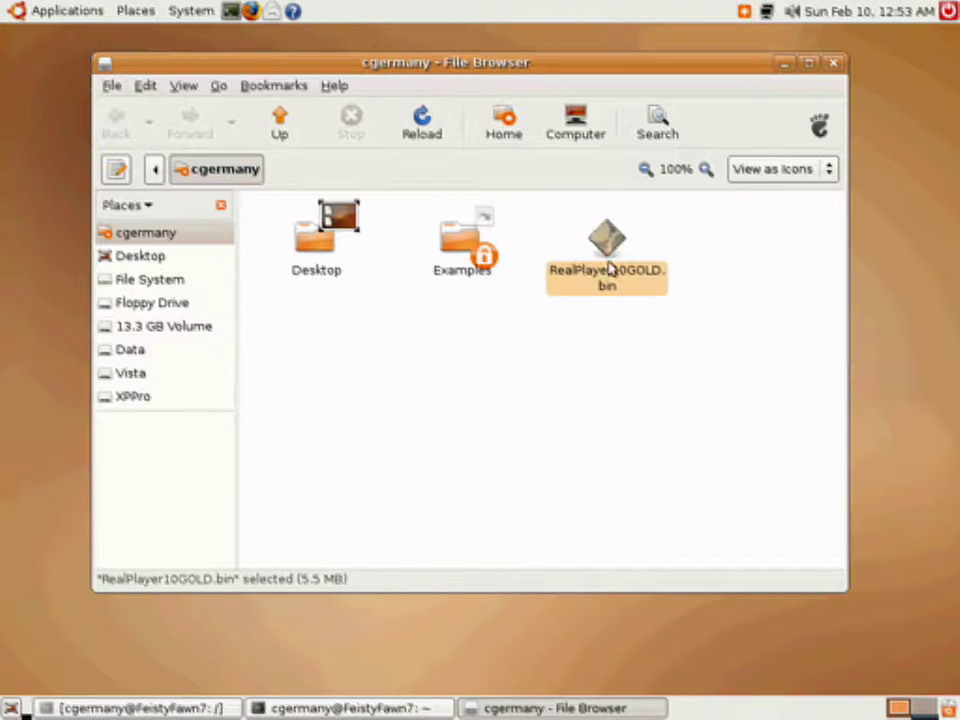
pyautogui.click(703, 326)
pyautogui.click(838, 63)
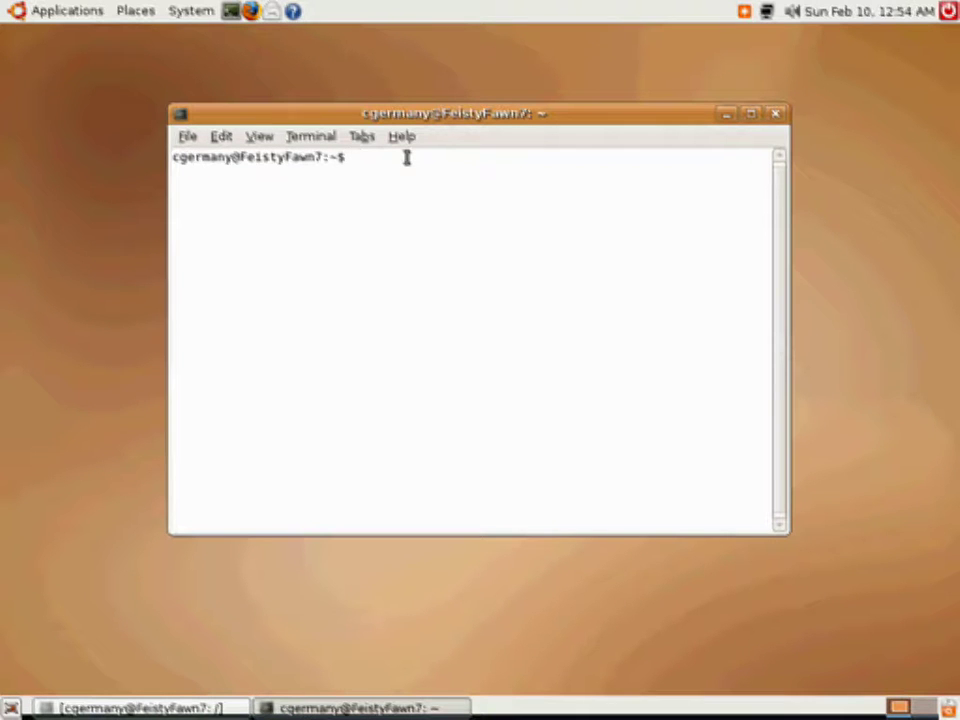
# List the home folder's contents in the terminal with ls, then clear the output and list file permissions with ls -l.
pyautogui.write('ls')
pyautogui.press('Return')
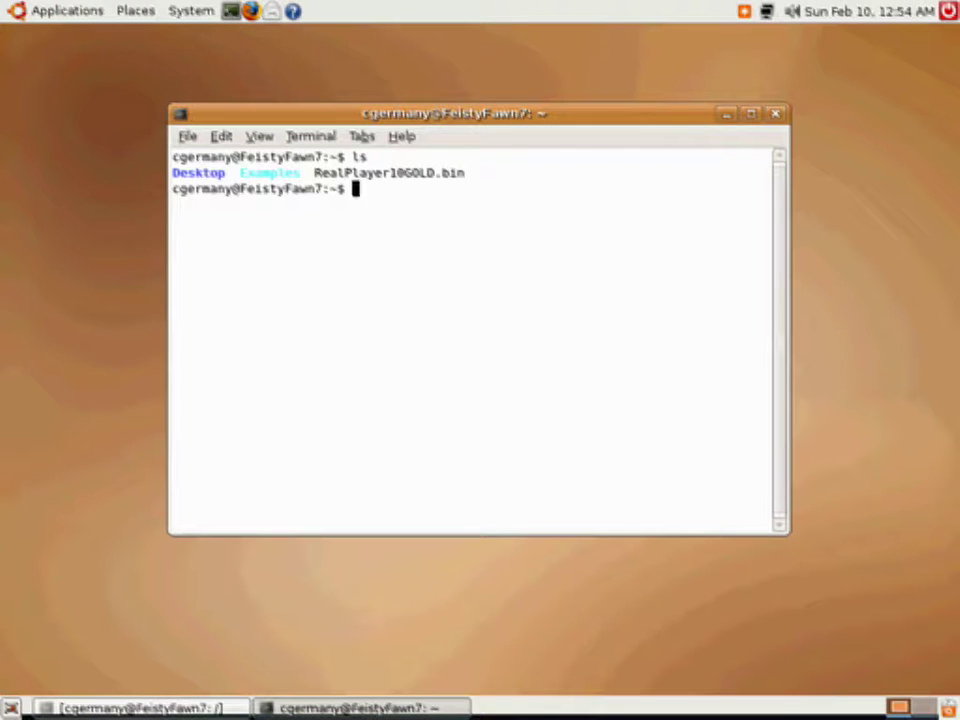
pyautogui.write('clear')
pyautogui.press('Return')
pyautogui.write('ls')
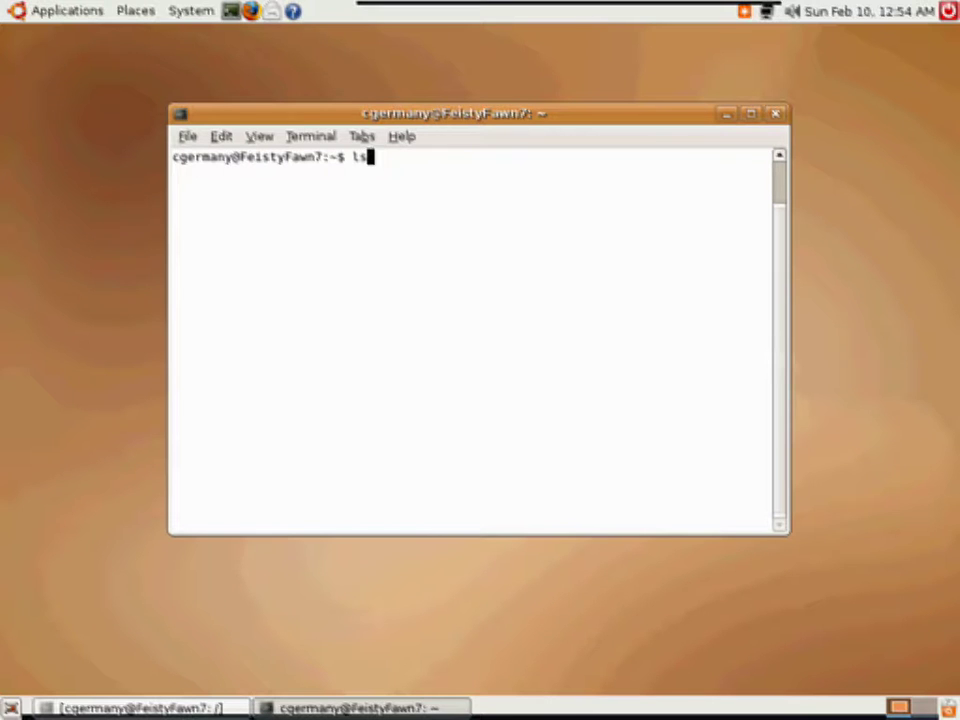
pyautogui.write(' -l')
pyautogui.press('Return')
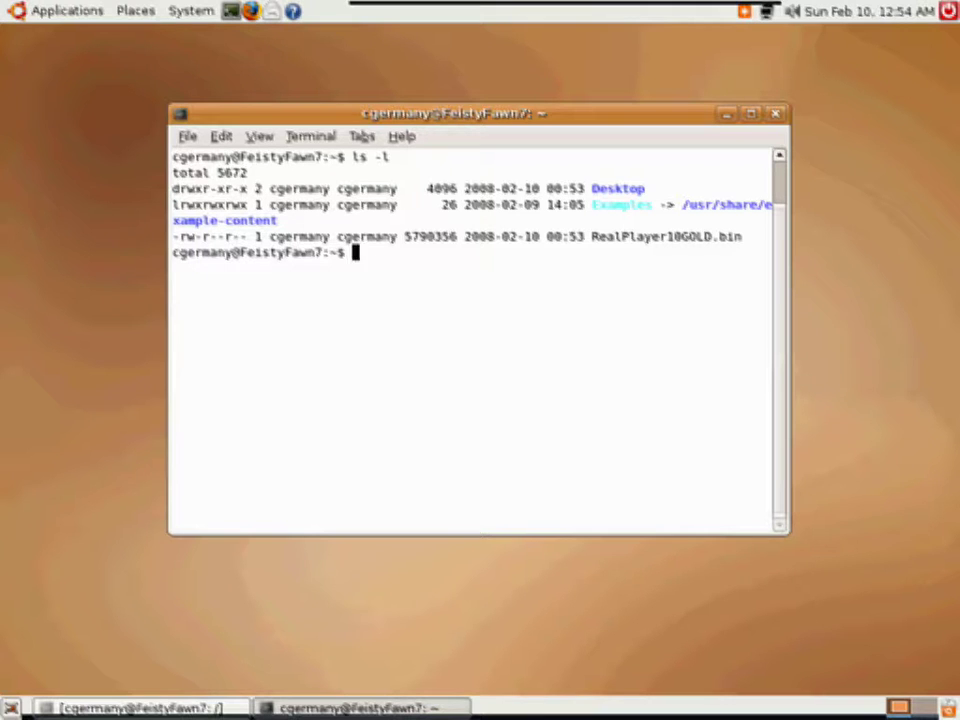
# Grant full permissions on the installer with sudo chmod 777 RealP*, authenticate with the account password, and check the permissions with ls -l.
pyautogui.write('sudo')
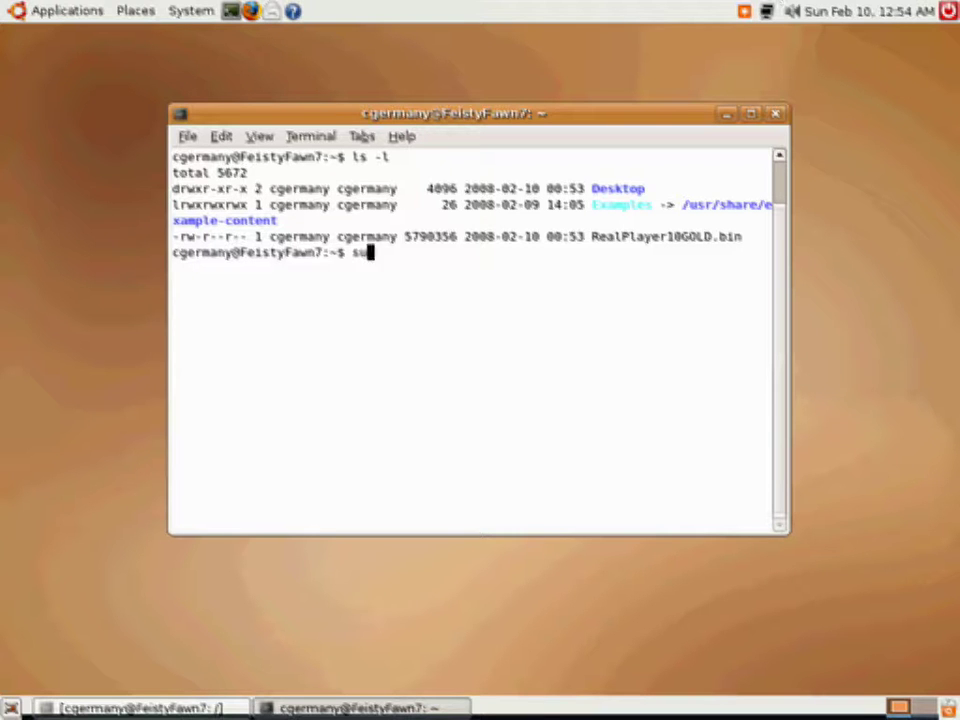
pyautogui.press('BackSpace')
pyautogui.press('BackSpace')
pyautogui.write('do chmod')
pyautogui.press('BackSpace')
pyautogui.press('BackSpace')
pyautogui.press('BackSpace')
pyautogui.write('od 777 Re')
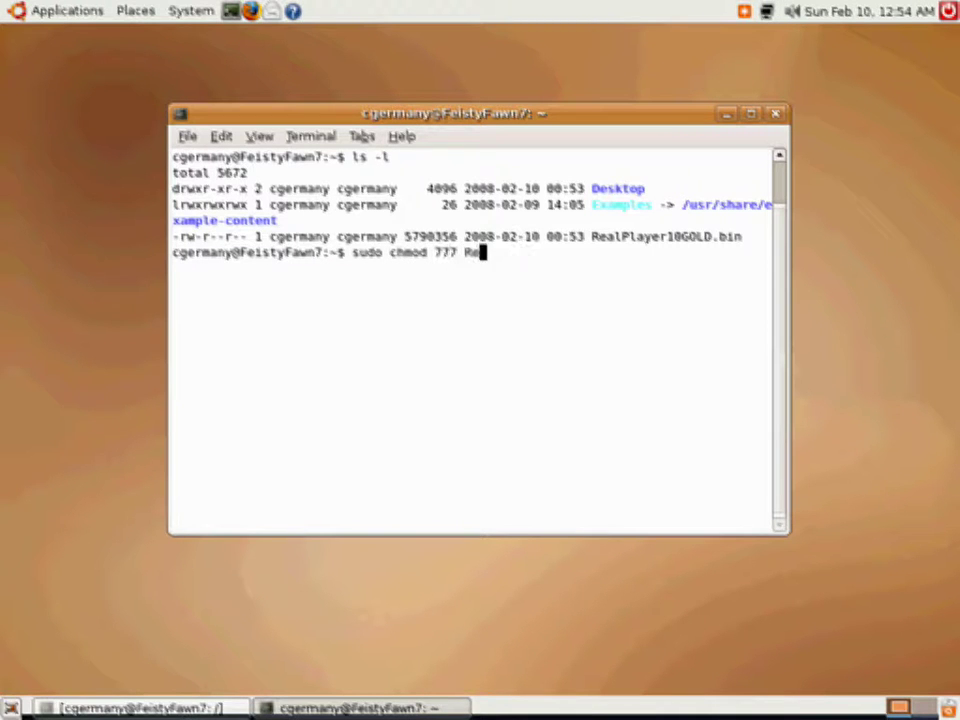
pyautogui.write('alP*')
pyautogui.press('Return')
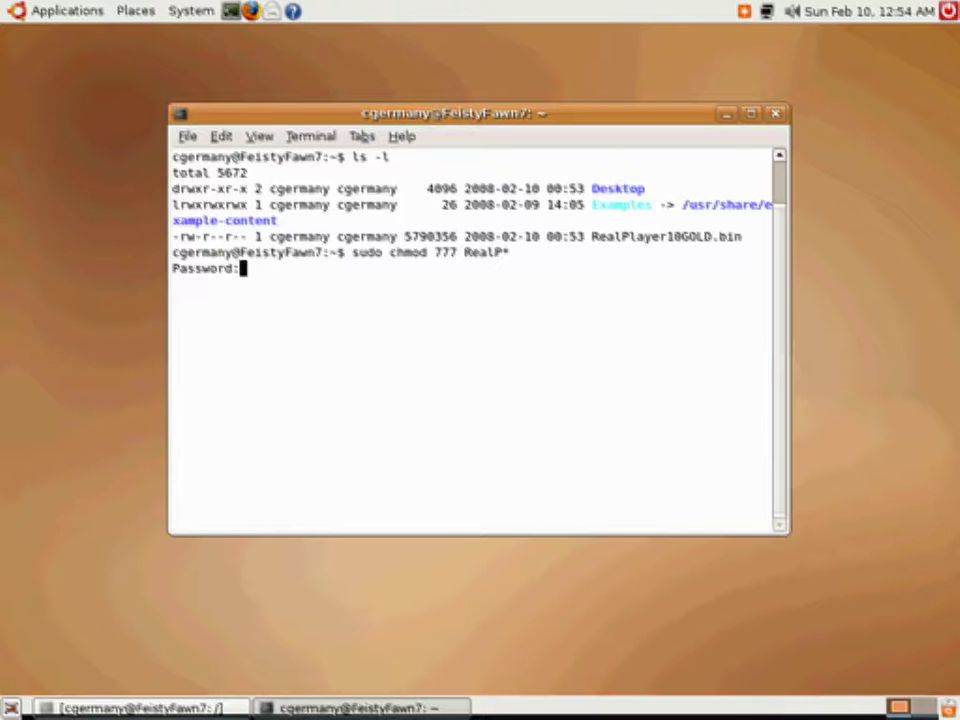
pyautogui.press('Return')
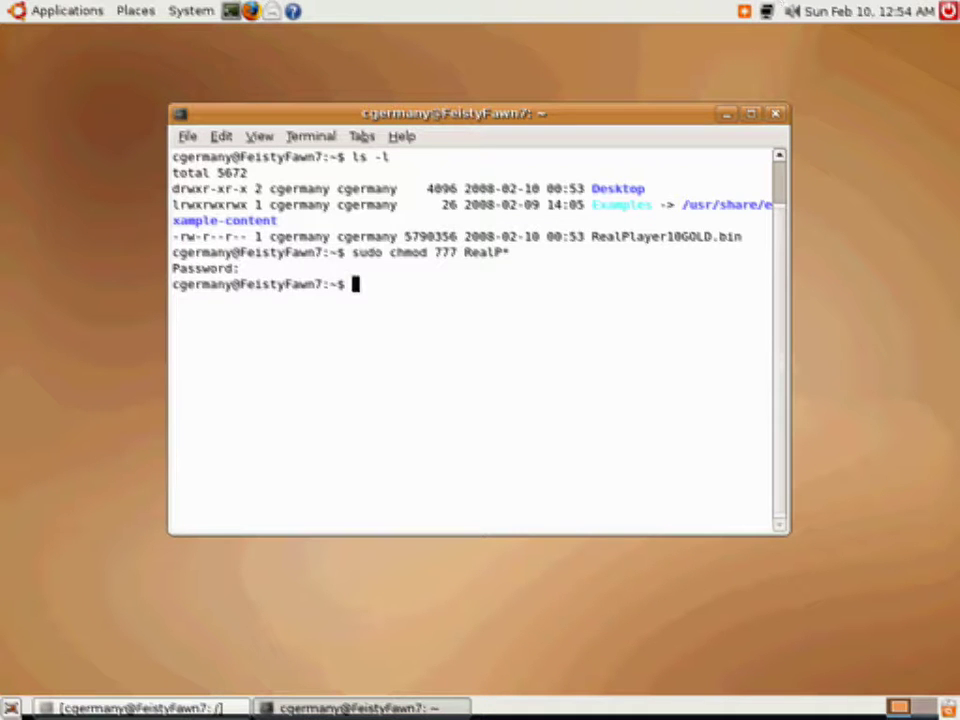
pyautogui.write('ls -l')
pyautogui.press('Return')
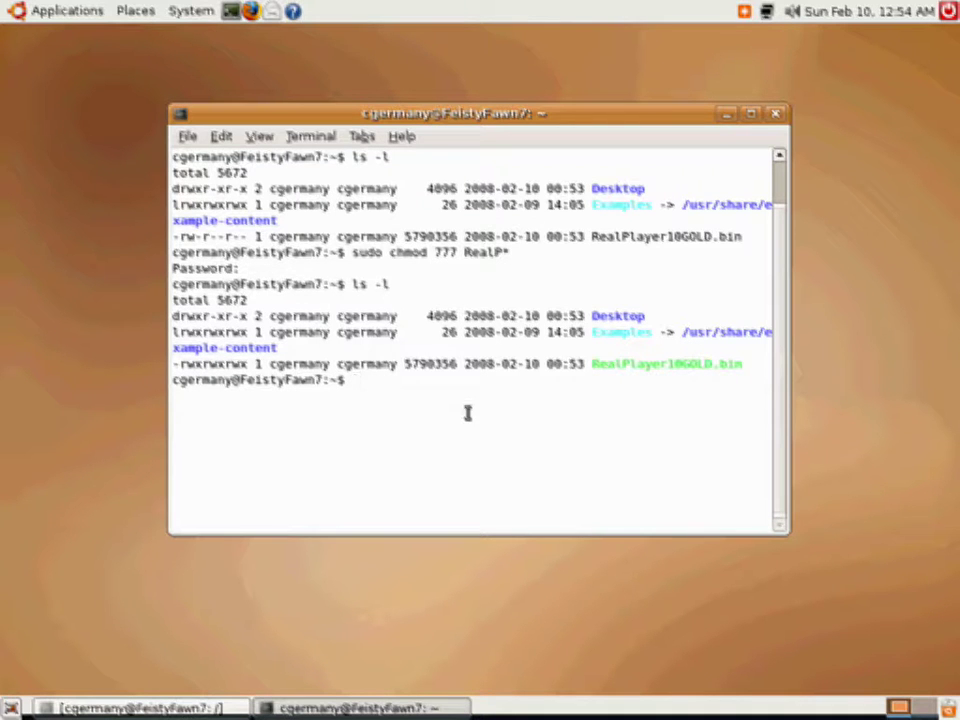
# Run the installer from the home folder with ./RealPlayer10GOLD.bin.
pyautogui.write('./')
pyautogui.write('Real')
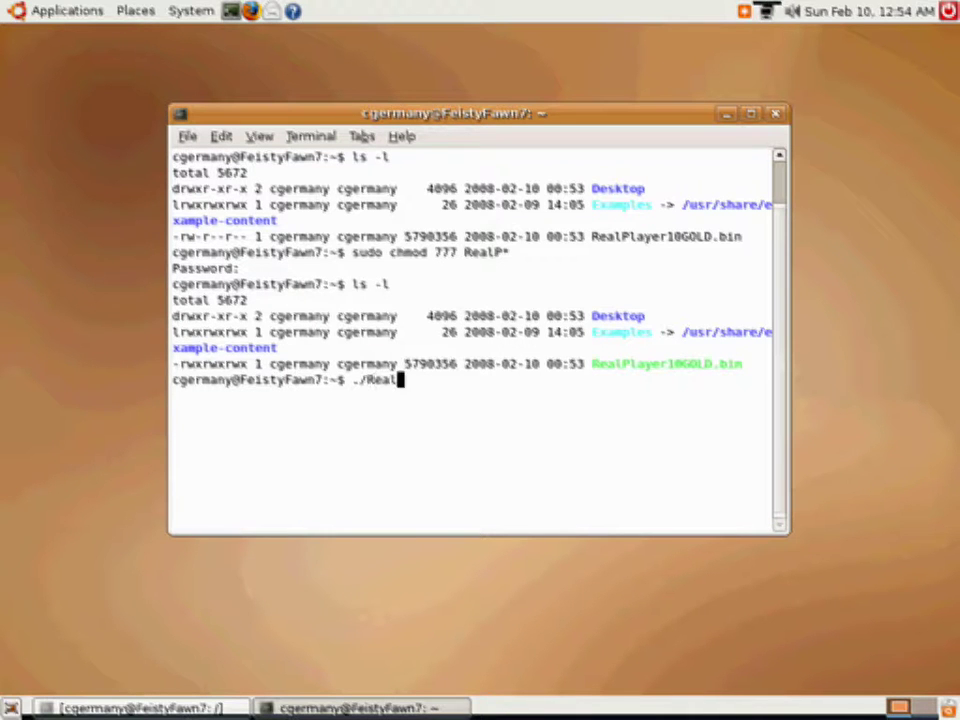
pyautogui.write('Player')
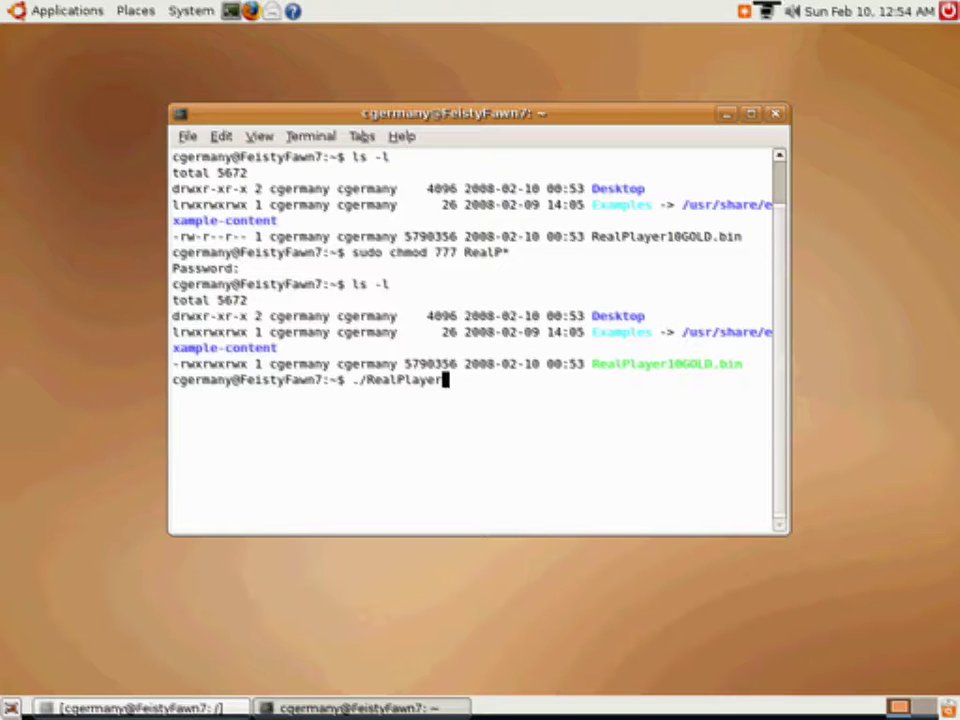
pyautogui.write('10GOLD')
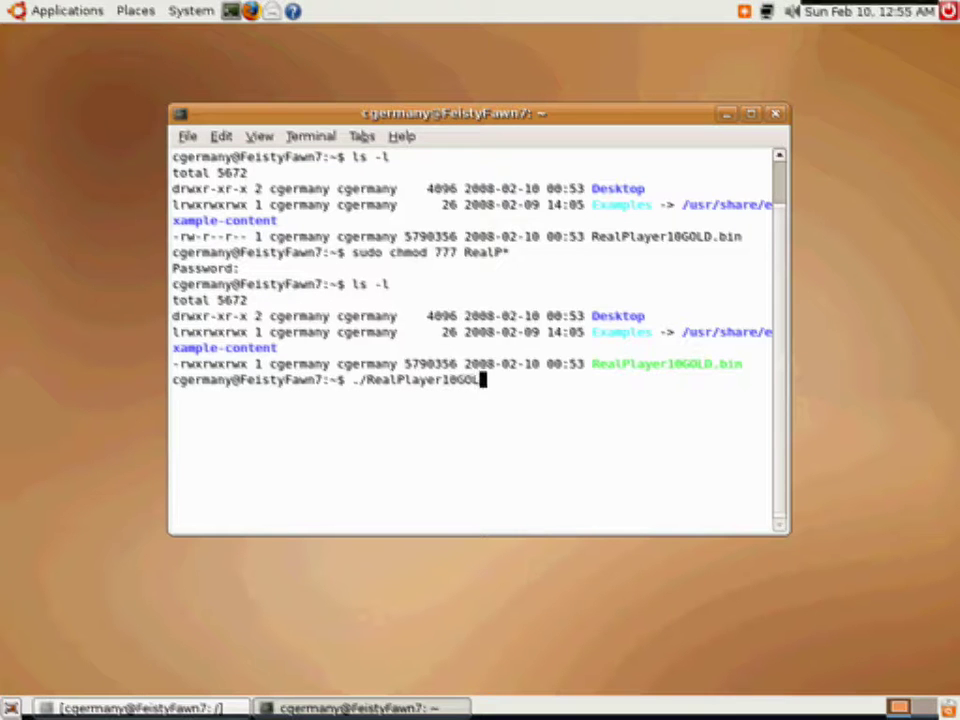
pyautogui.write('.bin')
pyautogui.press('Return')
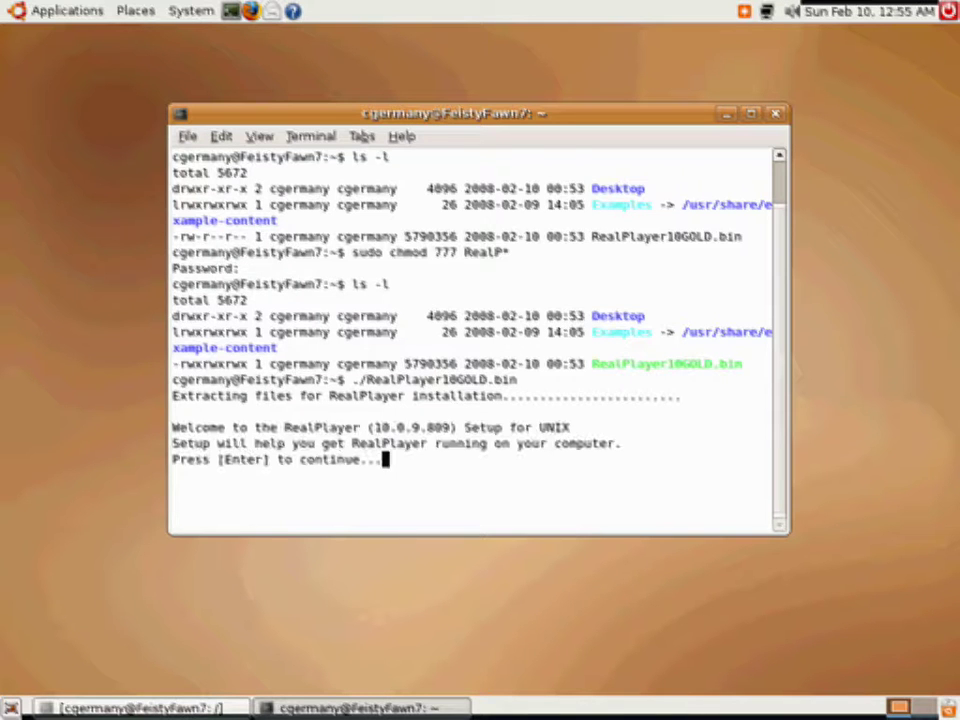
# Continue through the RealPlayer setup, accept the default RealPlayer directory in the home folder, and finish copying the files.
pyautogui.press('Return')
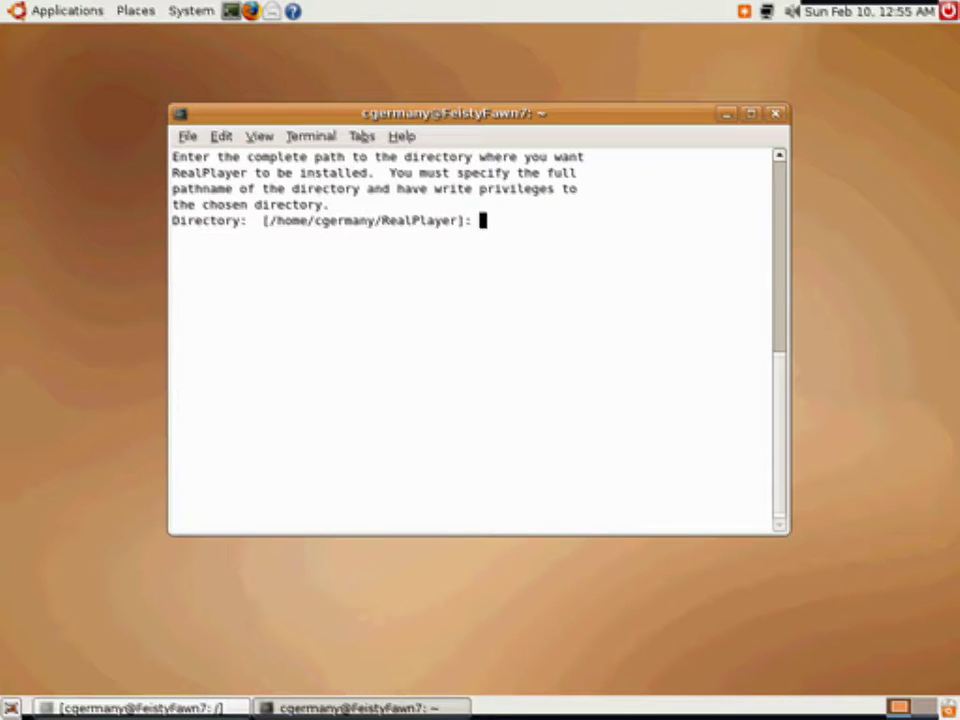
pyautogui.press('Return')
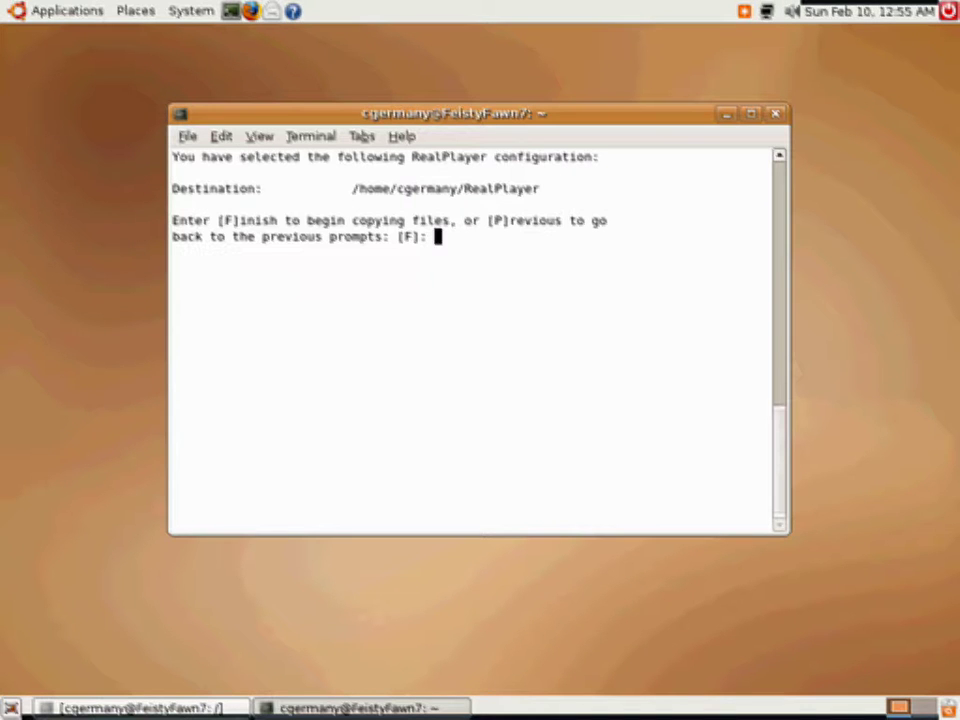
pyautogui.press('Return')
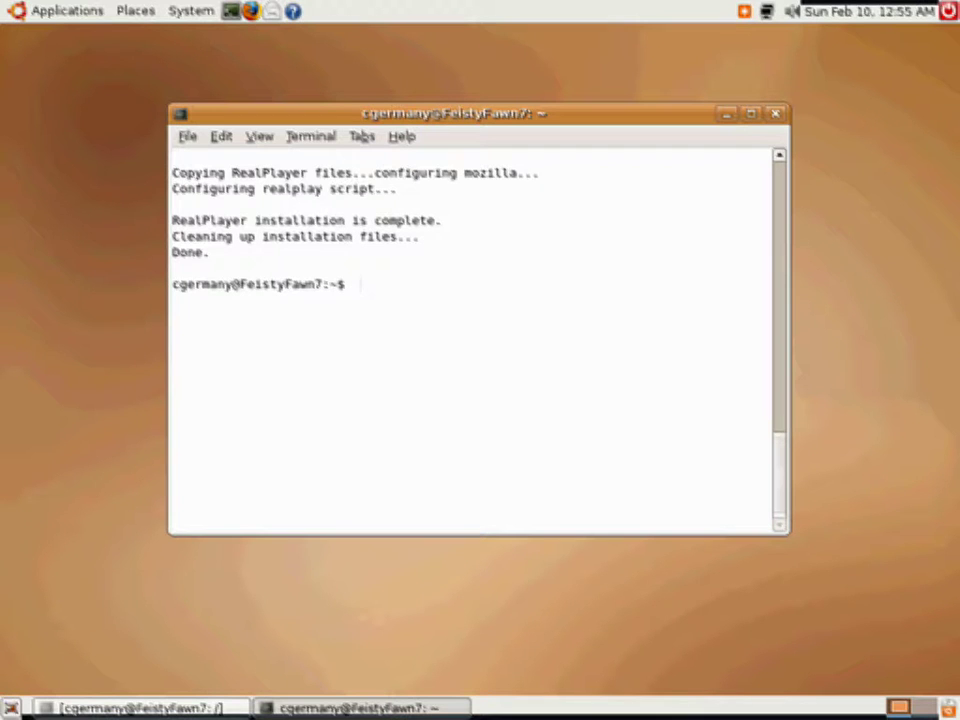
# End the current terminal session with exit and open a new terminal window.
pyautogui.write('exit')
pyautogui.press('Return')
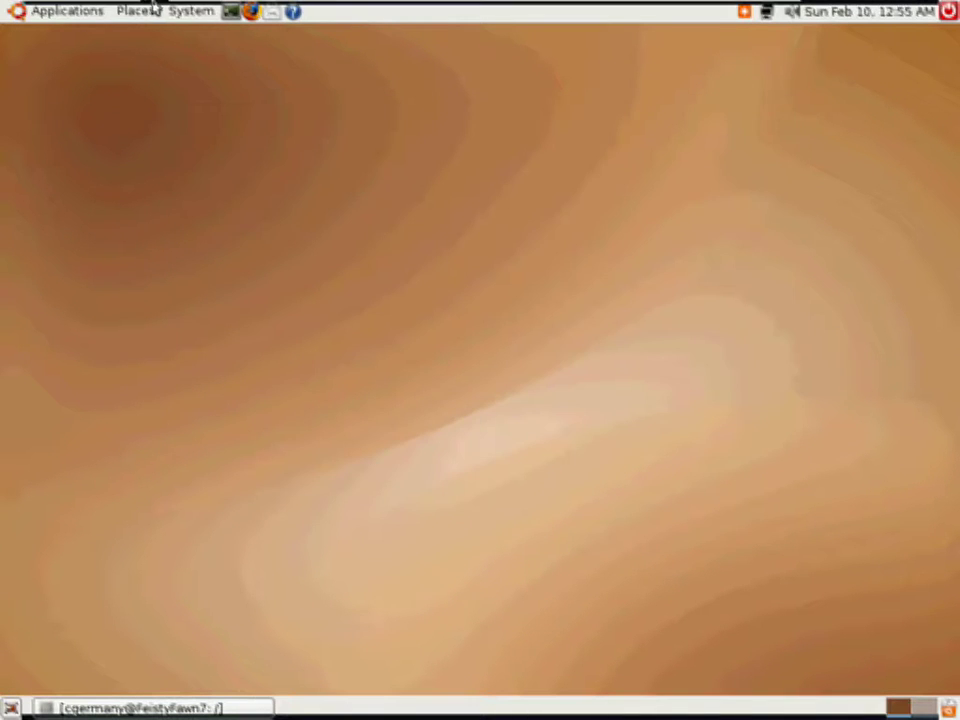
pyautogui.click(231, 11)
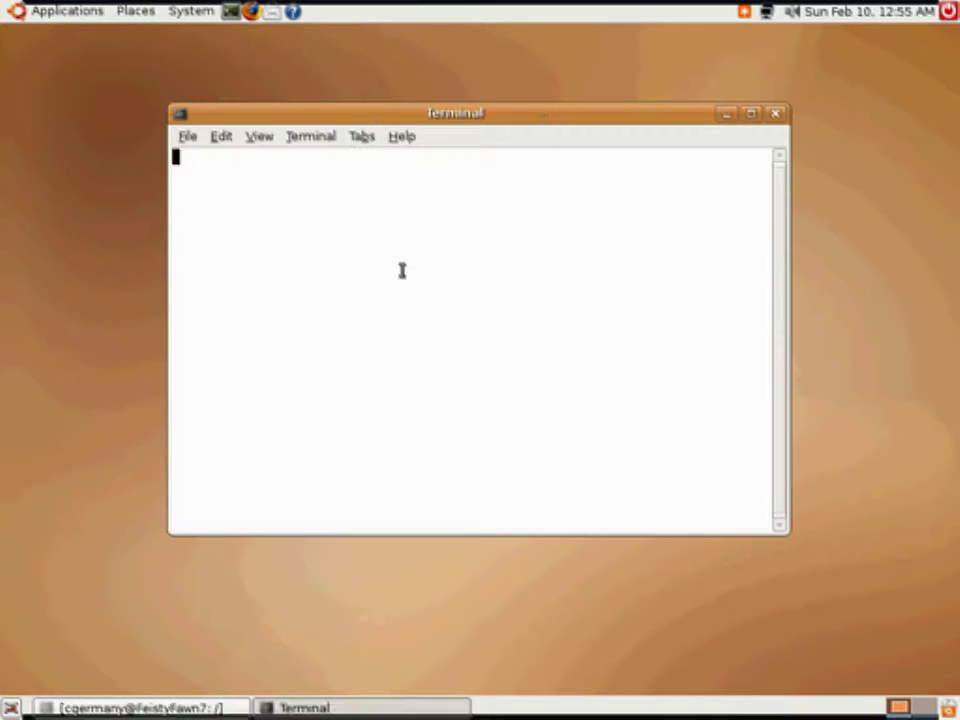
# Run locate without arguments, clear the output, and search the system for RealPlayer files with locate real.
pyautogui.write('locate')
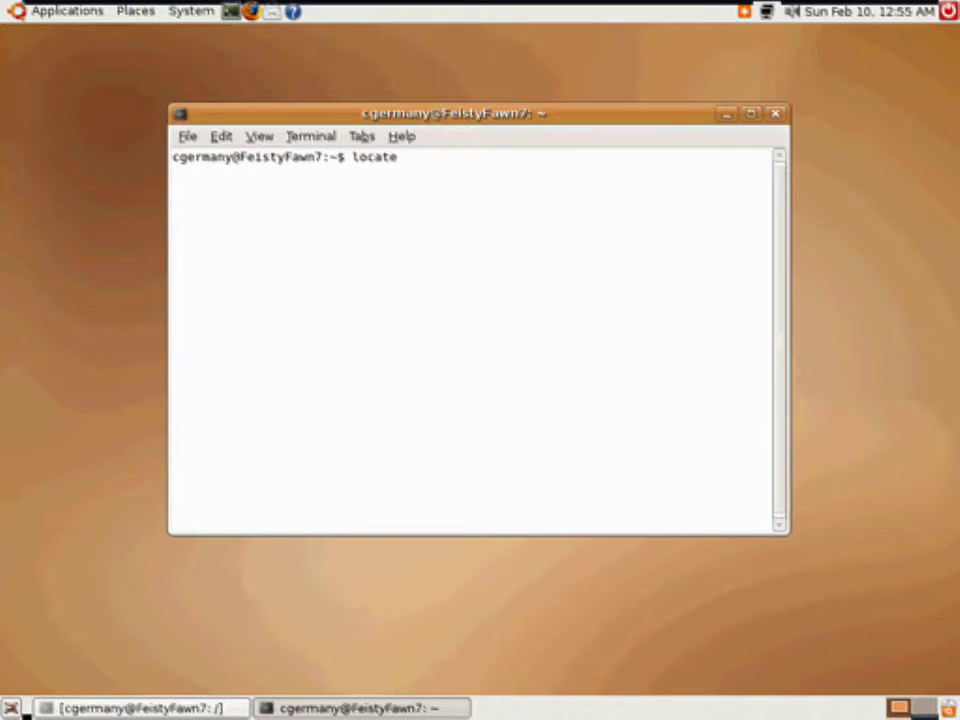
pyautogui.press('Return')
pyautogui.write('clear')
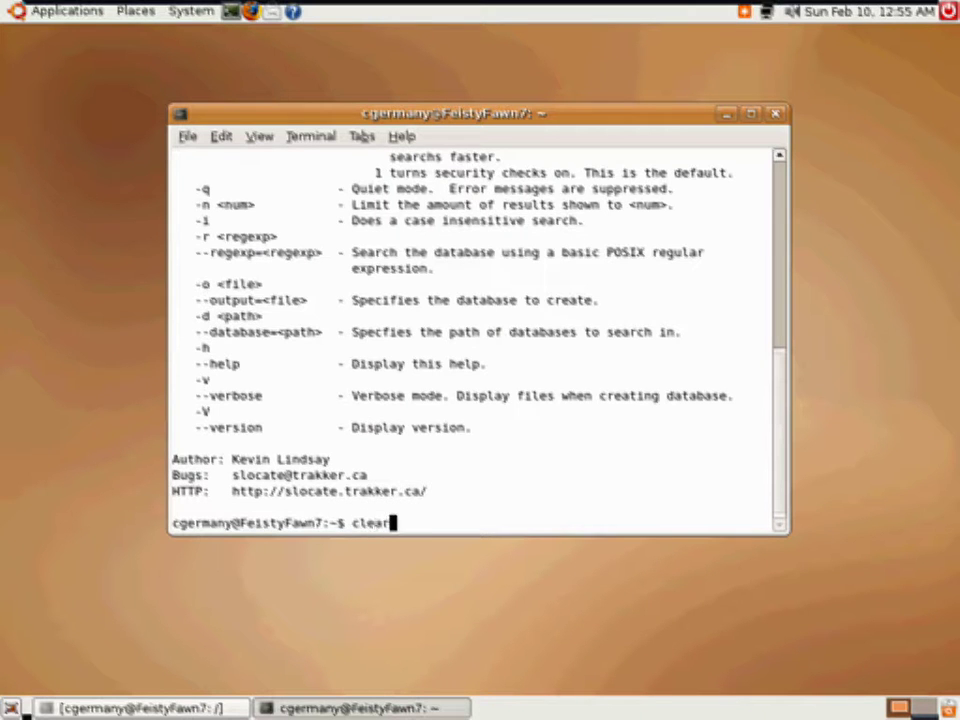
pyautogui.press('Return')
pyautogui.write('locate reat')
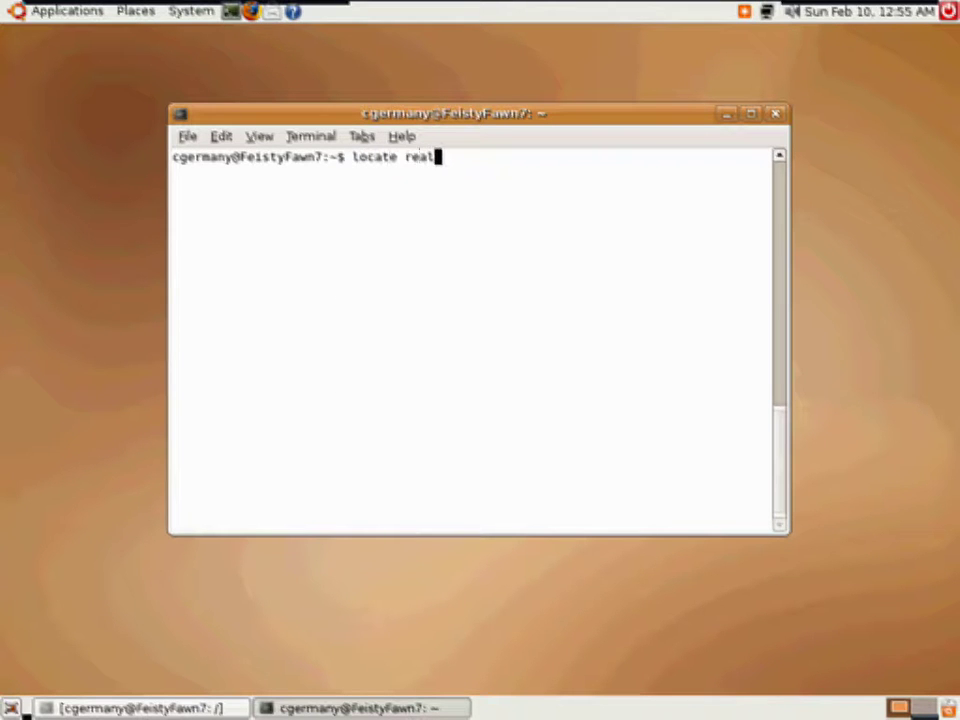
pyautogui.press('Return')
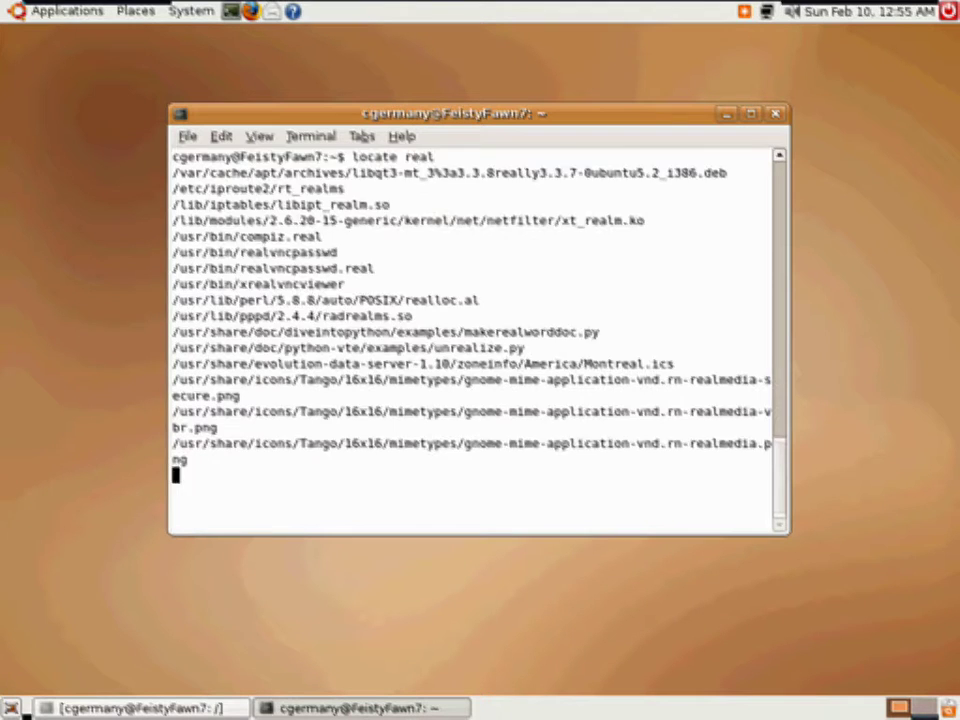
# List the home folder's contents with ls -l and change into its RealPlayer directory with cd RealPlayer.
pyautogui.write('ls -l')
pyautogui.press('Return')
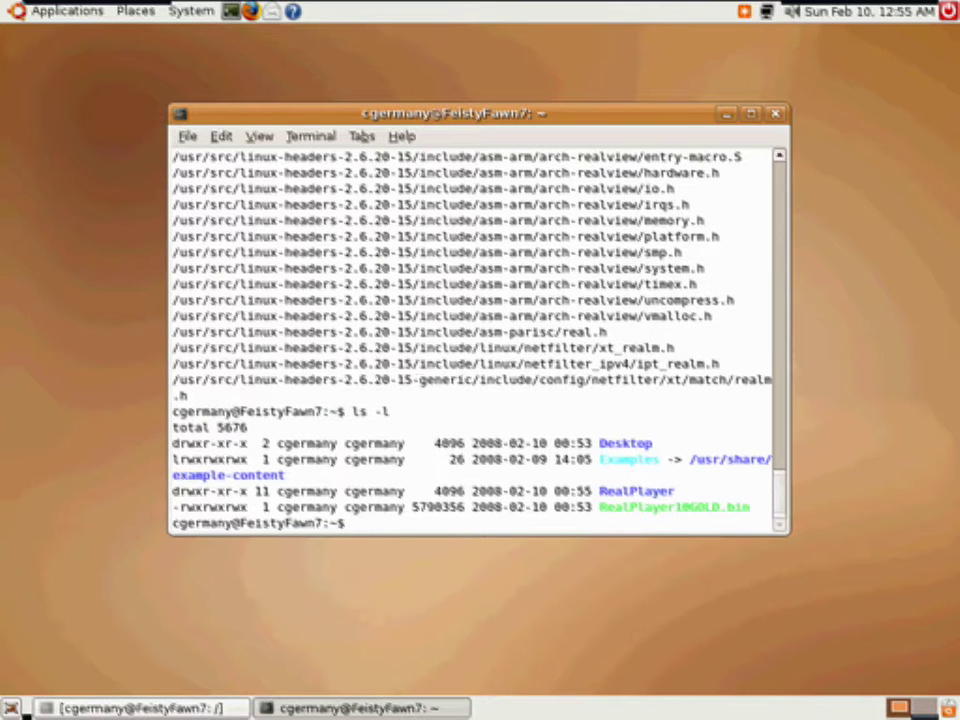
pyautogui.write('cd RealPlpayer')
pyautogui.press('Return')
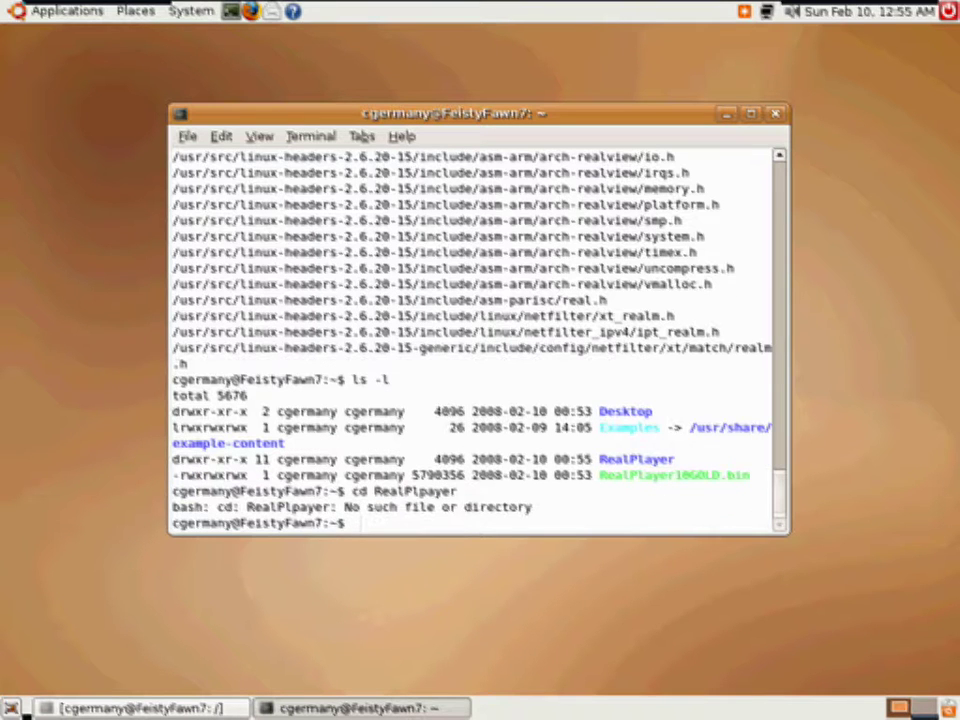
pyautogui.write('cd Real')
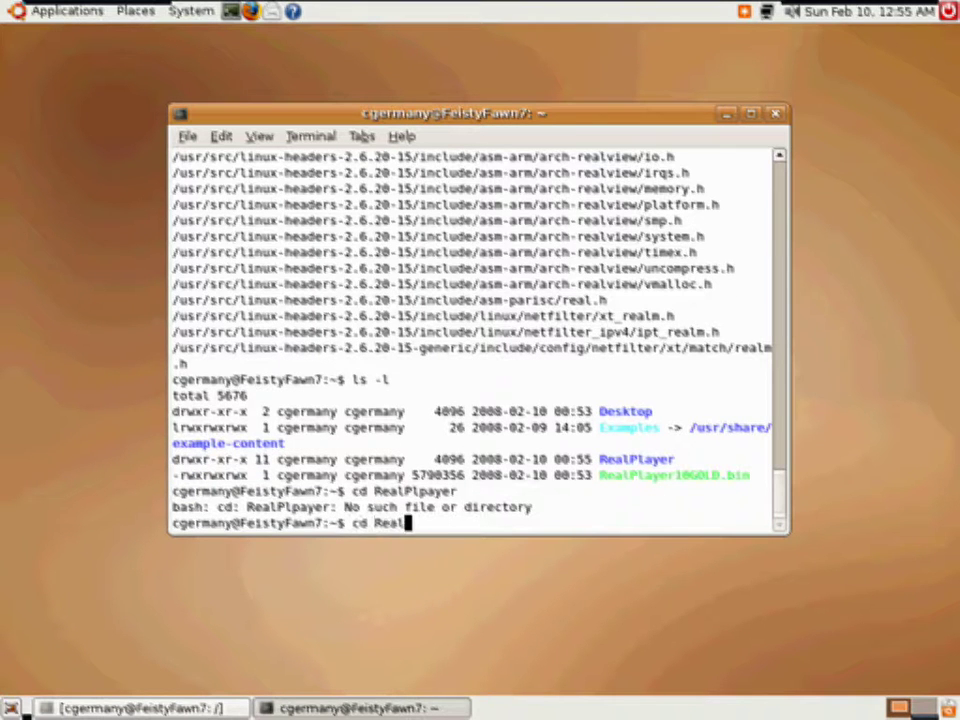
pyautogui.write('Player')
pyautogui.press('Return')
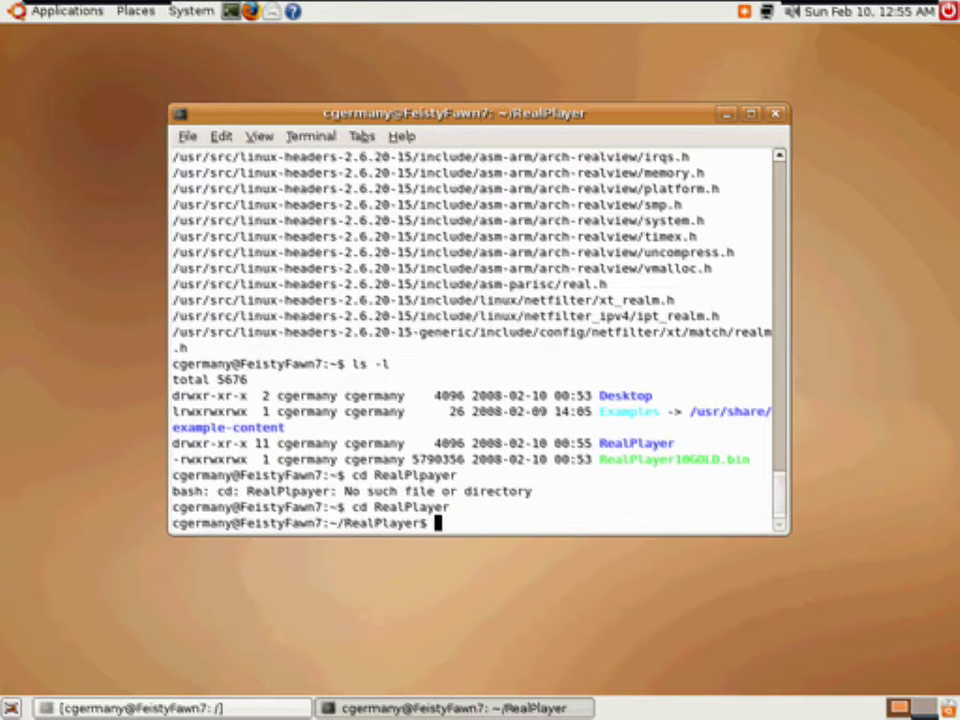
# Clear the output, list the RealPlayer directory with ls -l, and check the launcher's permissions with ls -l realplay.
pyautogui.write('clear')
pyautogui.press('Return')
pyautogui.write('l')
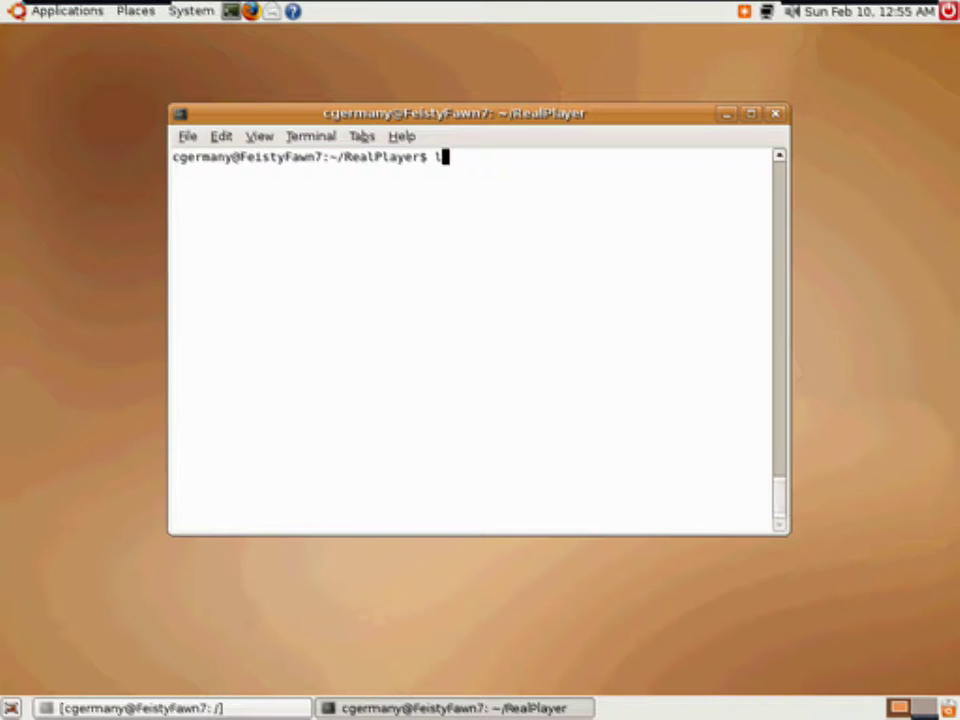
pyautogui.write('s -l')
pyautogui.press('Return')
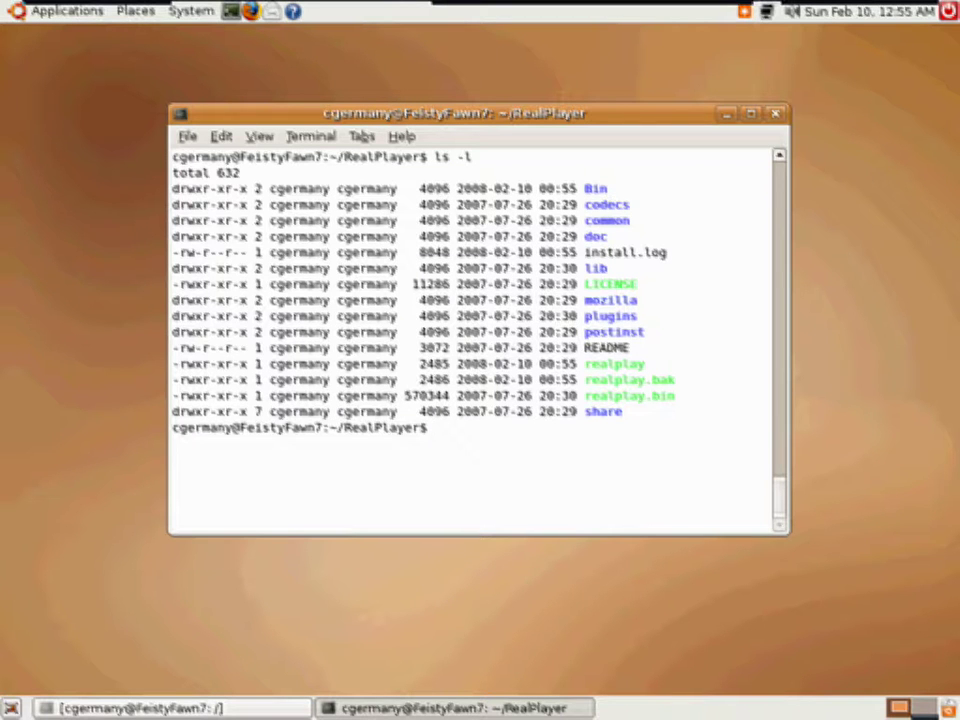
pyautogui.write('ls -l realplay')
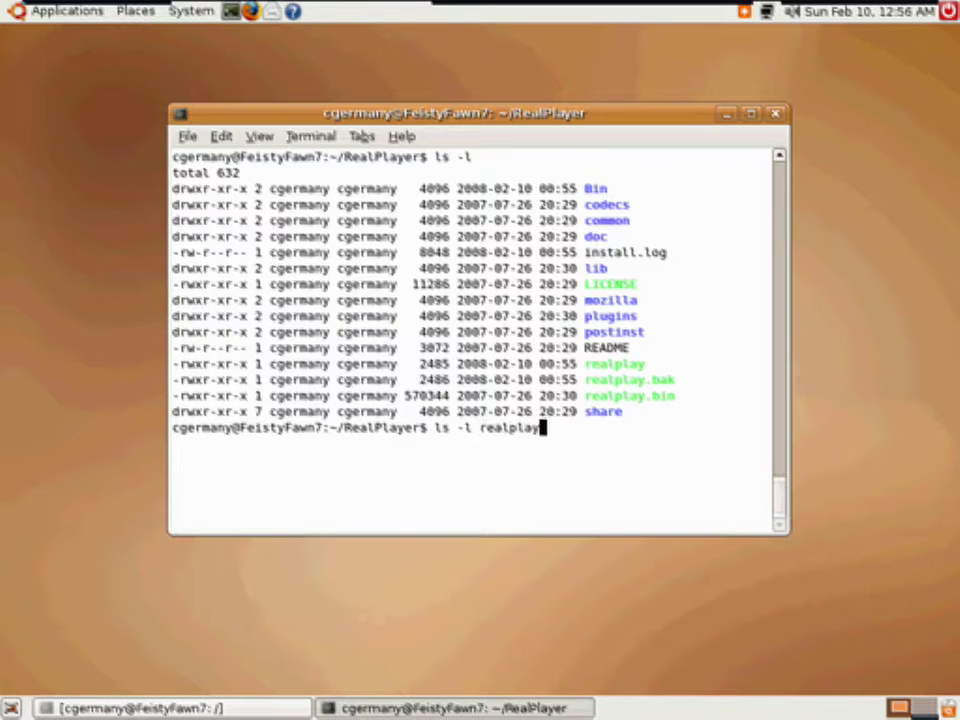
pyautogui.press('Return')
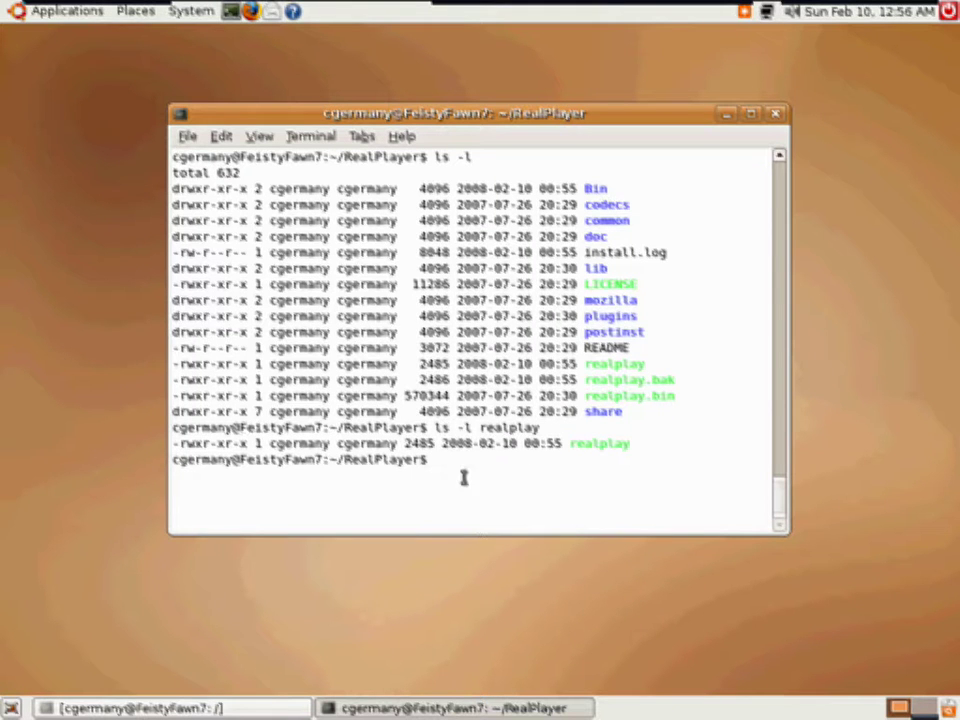
# Clear the terminal, list the RealPlayer directory with ls, and launch the player with ./realplay.
pyautogui.hotkey('ctrl', 'l')
pyautogui.write('ls')
pyautogui.press('Return')
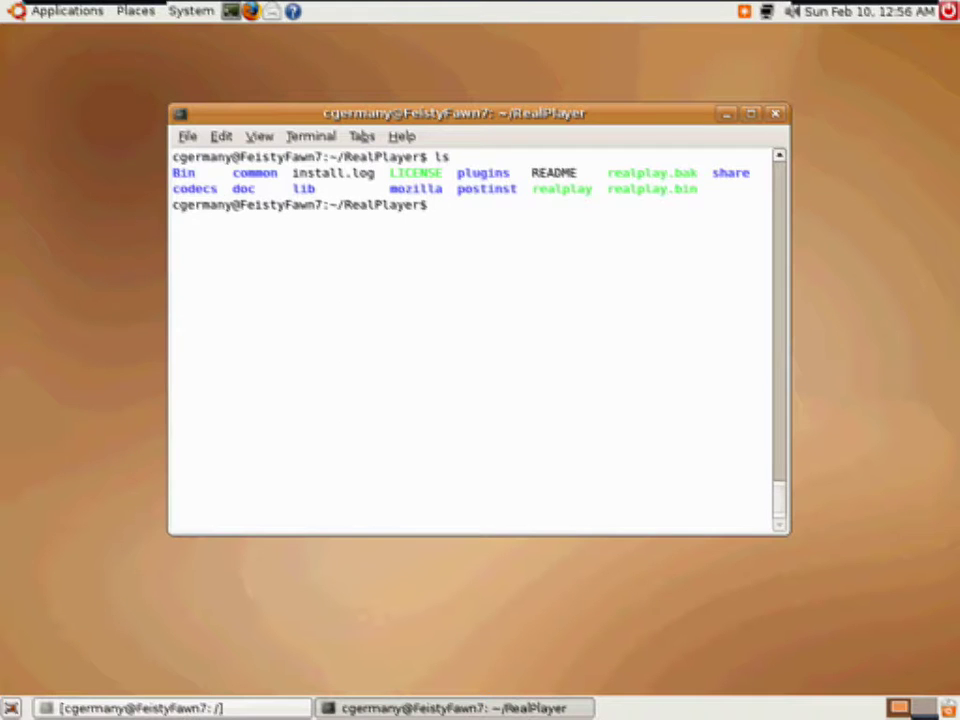
pyautogui.write('./realplay')
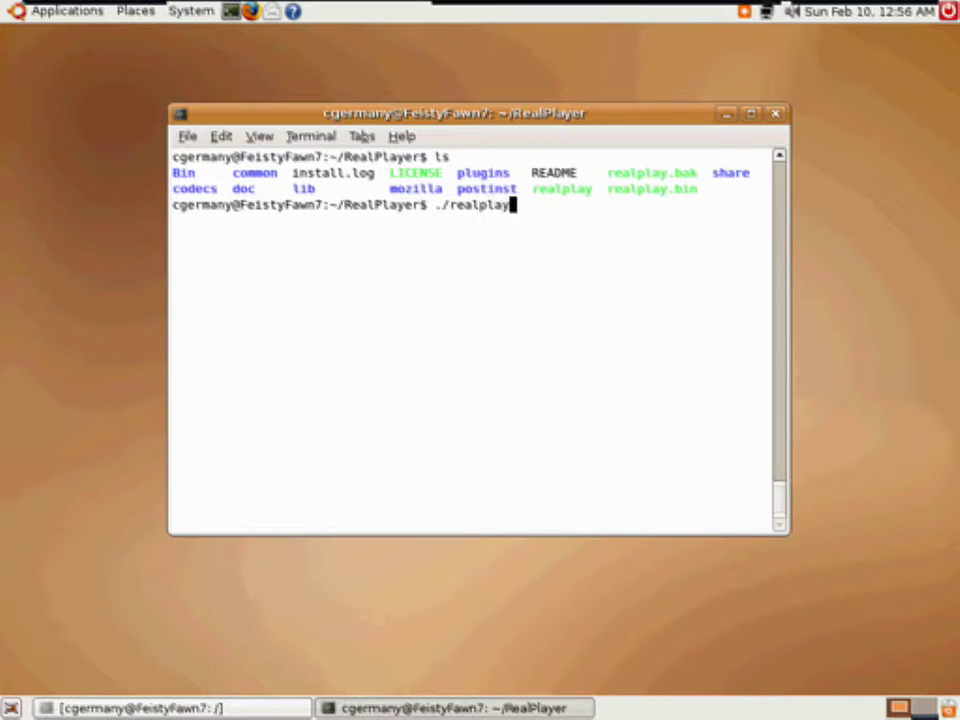
pyautogui.press('Return')
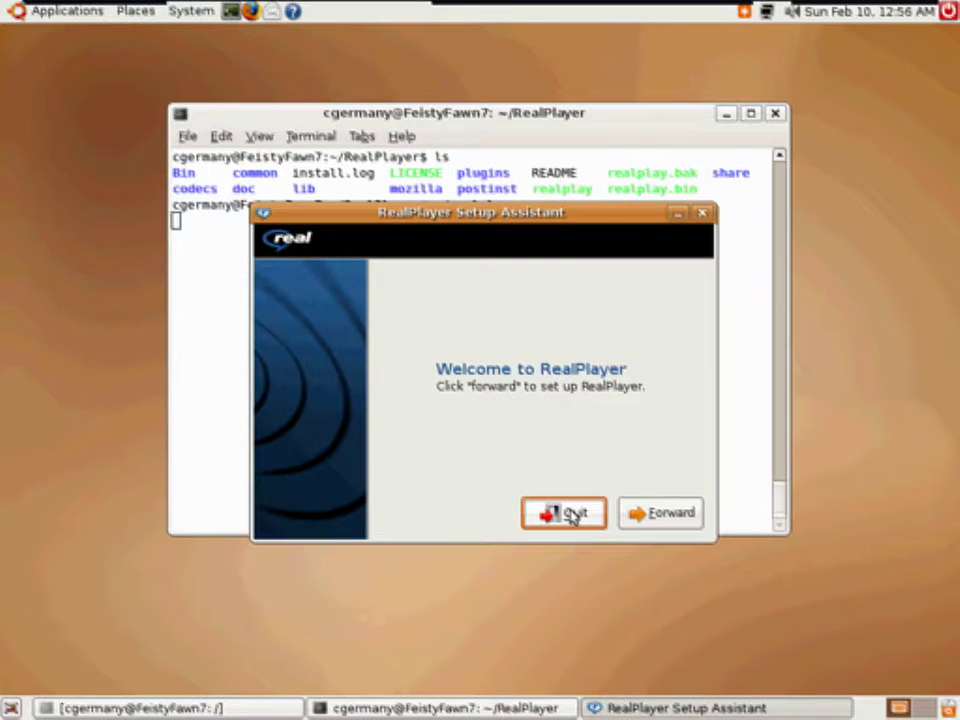
# Complete the RealPlayer Setup Assistant, accepting the license agreement and keeping Check for updates and Configure mozilla helpers enabled.
pyautogui.click(666, 518)
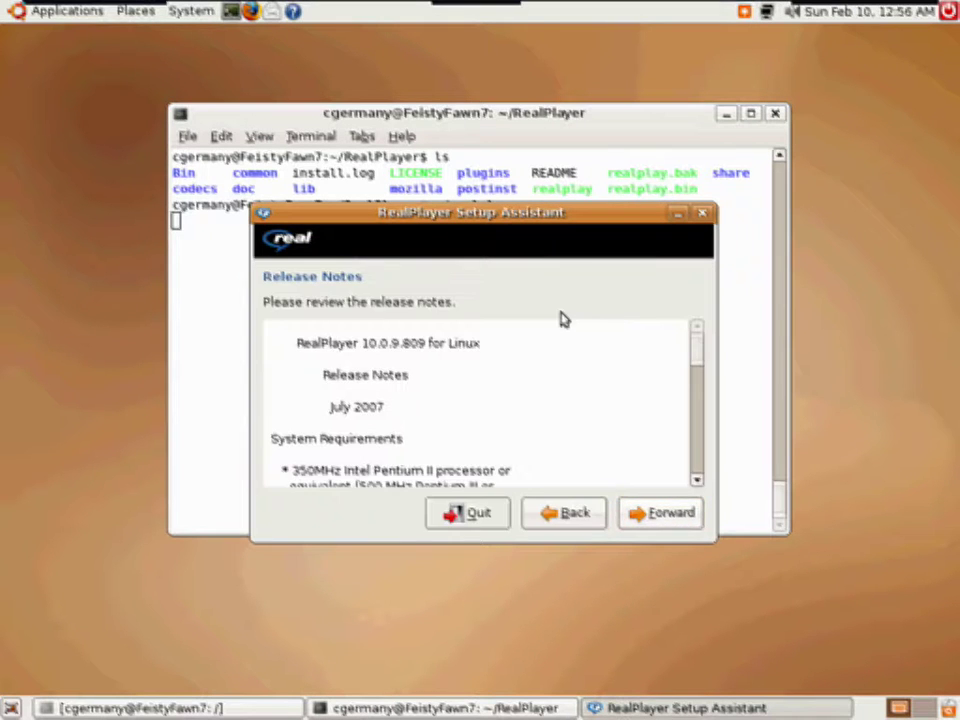
pyautogui.click(665, 520)
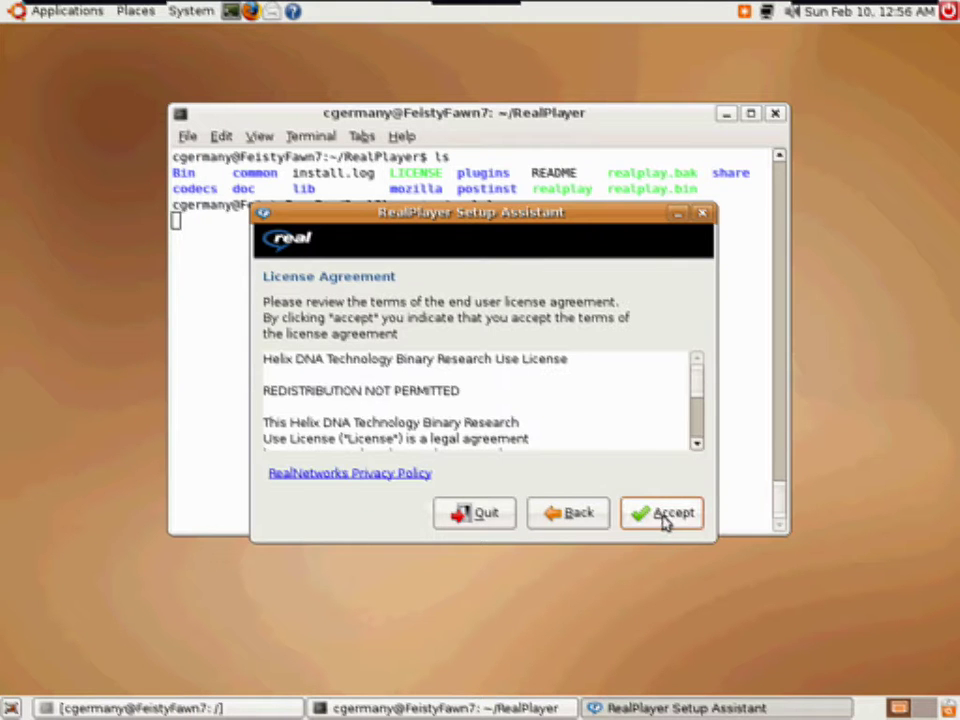
pyautogui.moveTo(701, 388); pyautogui.dragTo(705, 459)
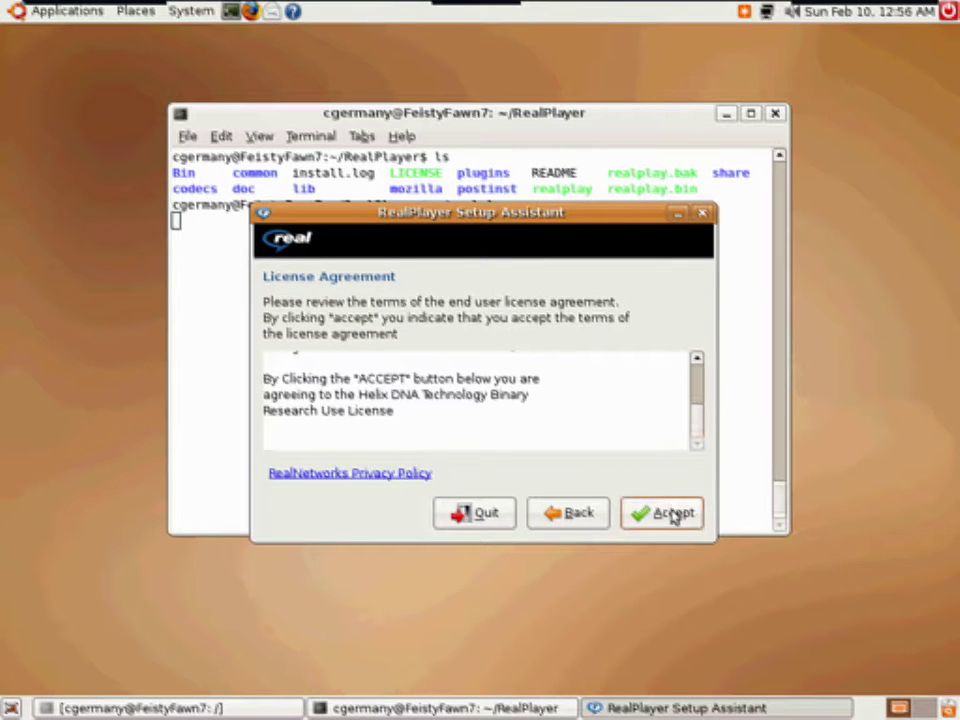
pyautogui.click(672, 514)
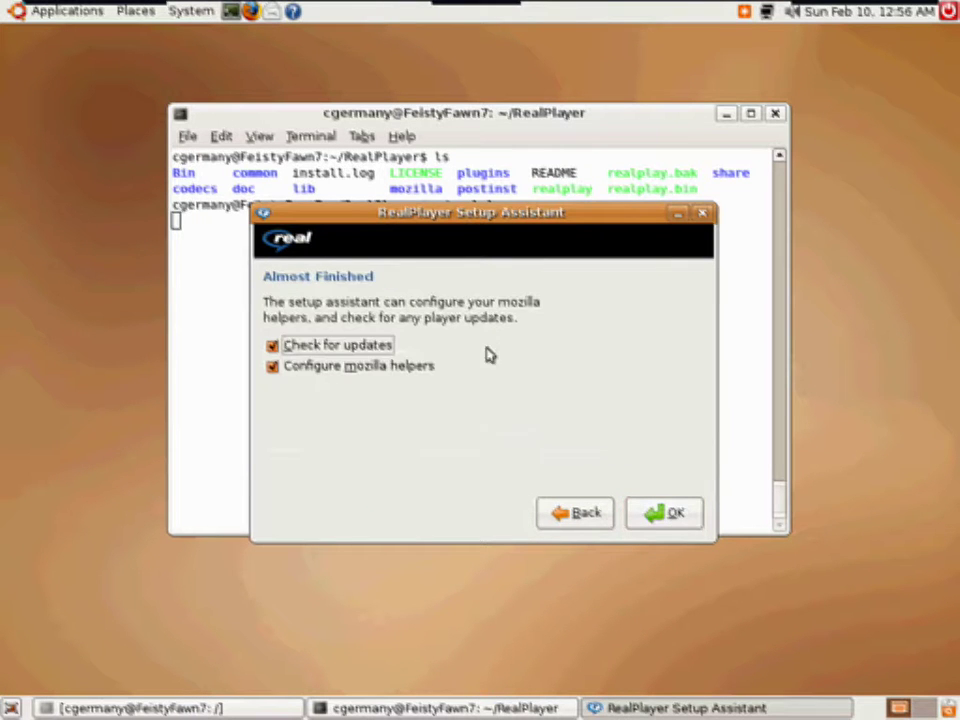
pyautogui.click(670, 513)
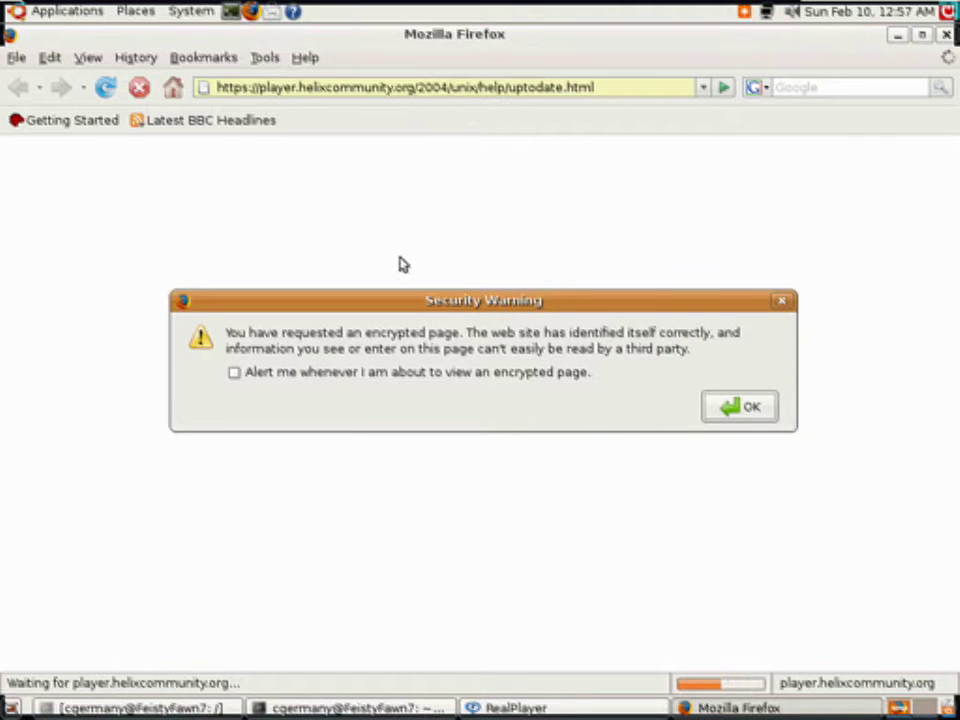
# Dismiss the encrypted-page notice, close the player update page in Firefox, and close the RealPlayer window.
pyautogui.click(738, 410)
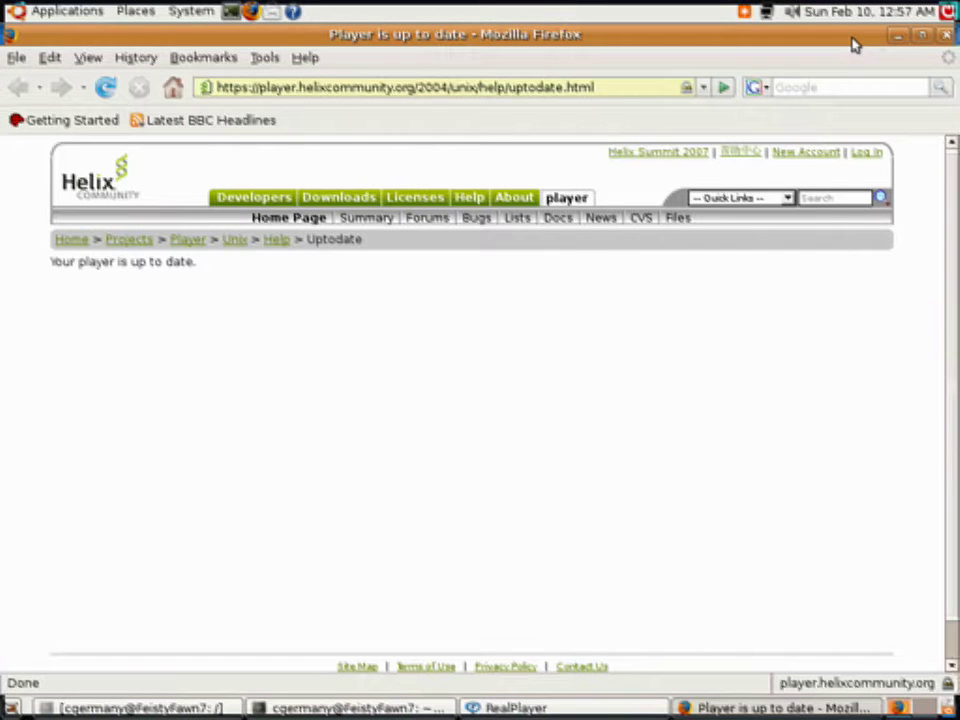
pyautogui.click(946, 37)
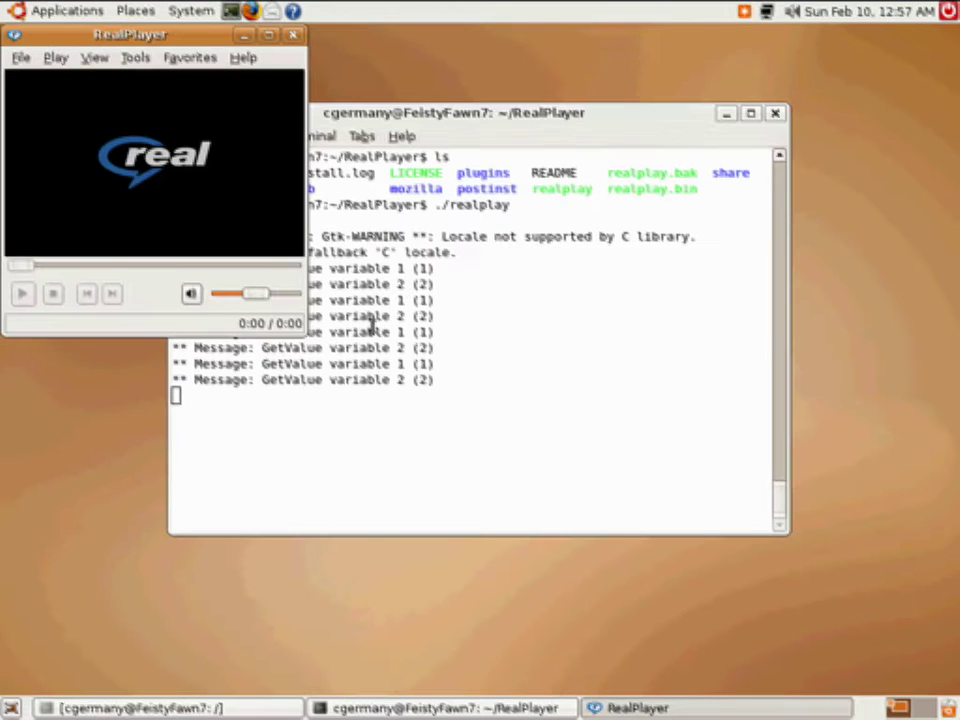
pyautogui.moveTo(197, 36); pyautogui.dragTo(525, 165)
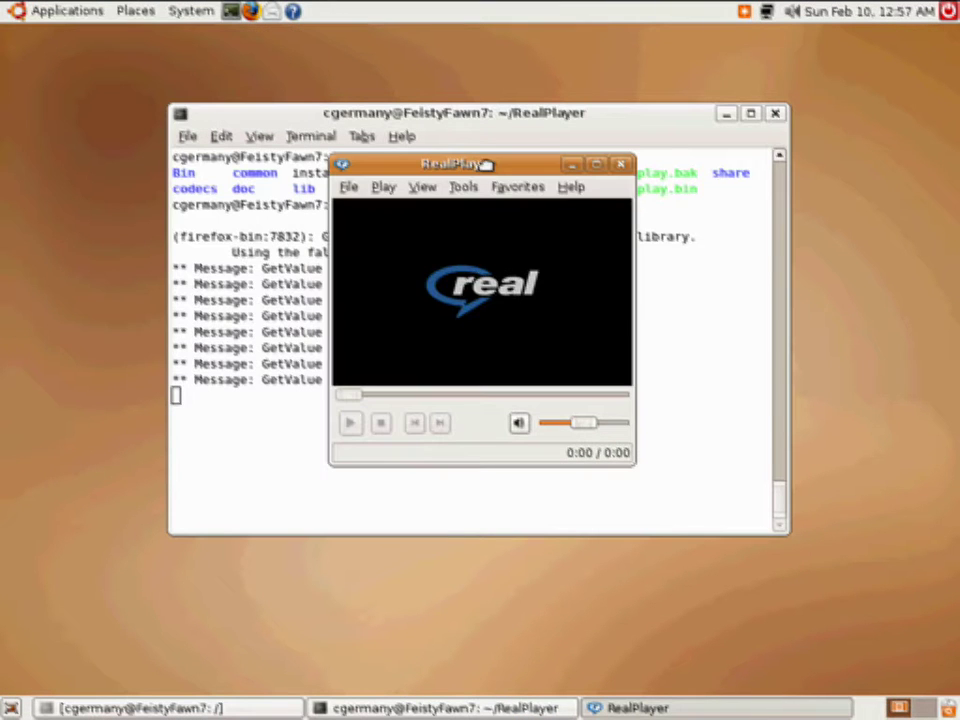
pyautogui.click(621, 164)
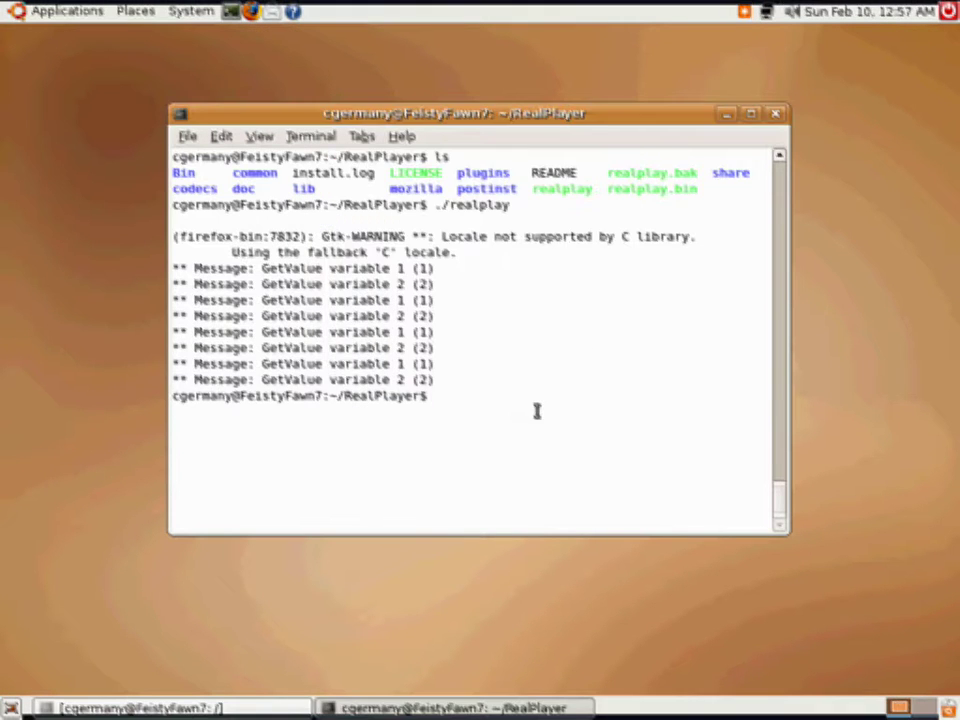
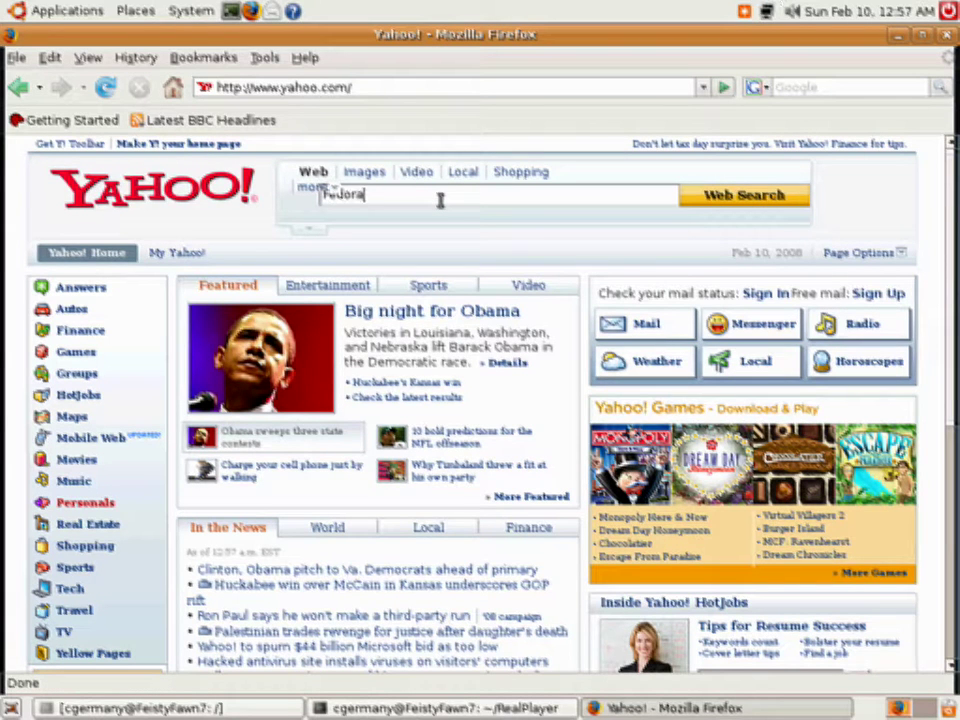
# Search Yahoo for "Fedora Core 6 Tips and tricks", agreeing to send the query over an unencrypted connection.
pyautogui.write('Cor')
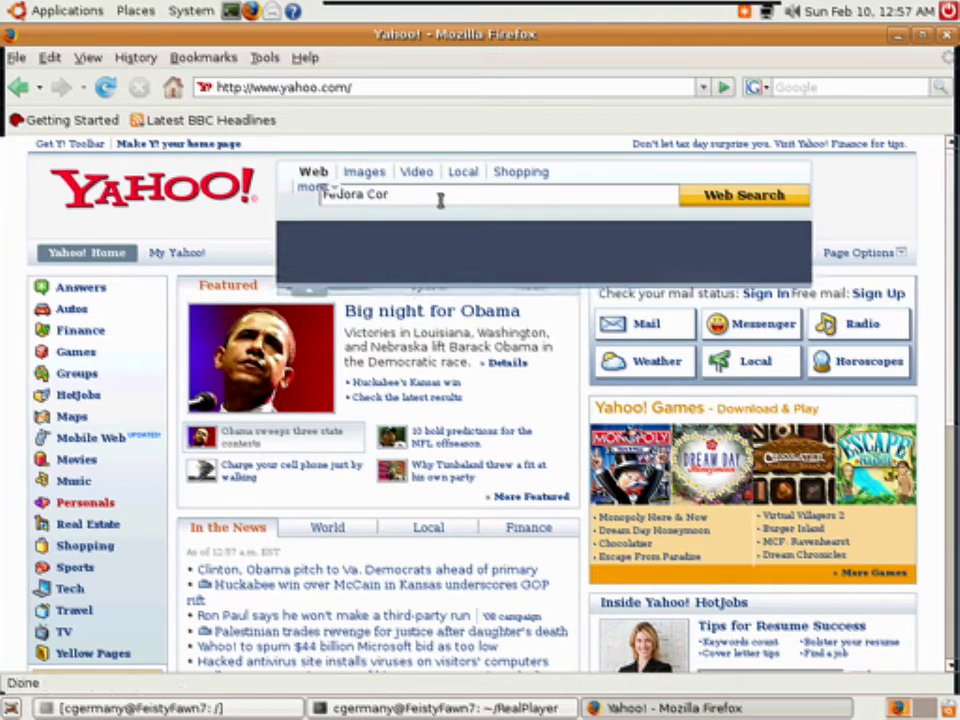
pyautogui.write('e 6 Tips and trick')
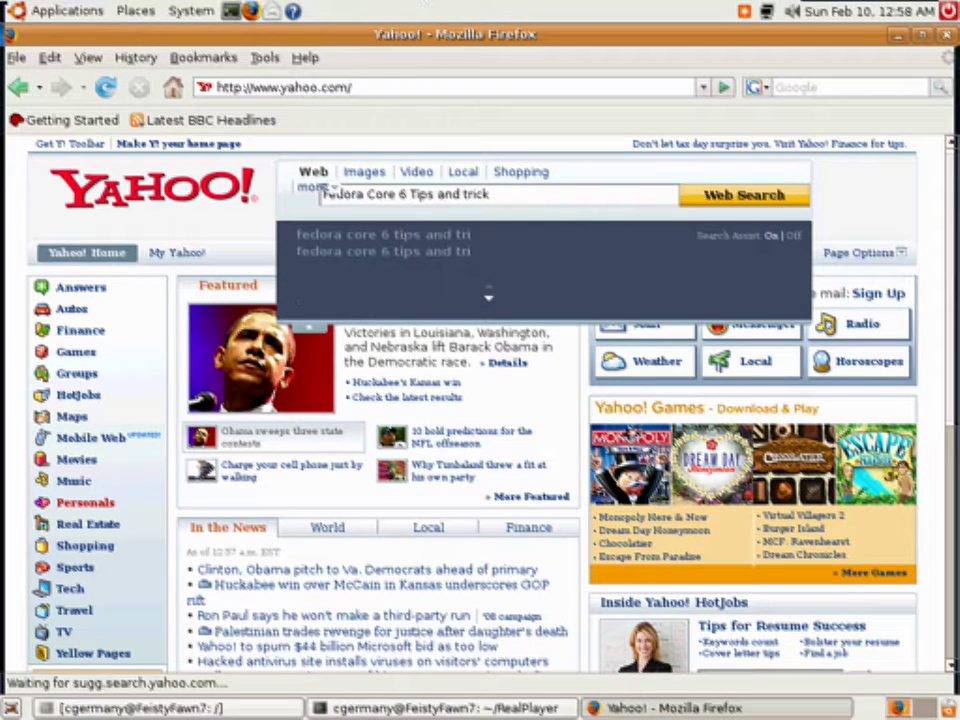
pyautogui.write('s')
pyautogui.press('Return')
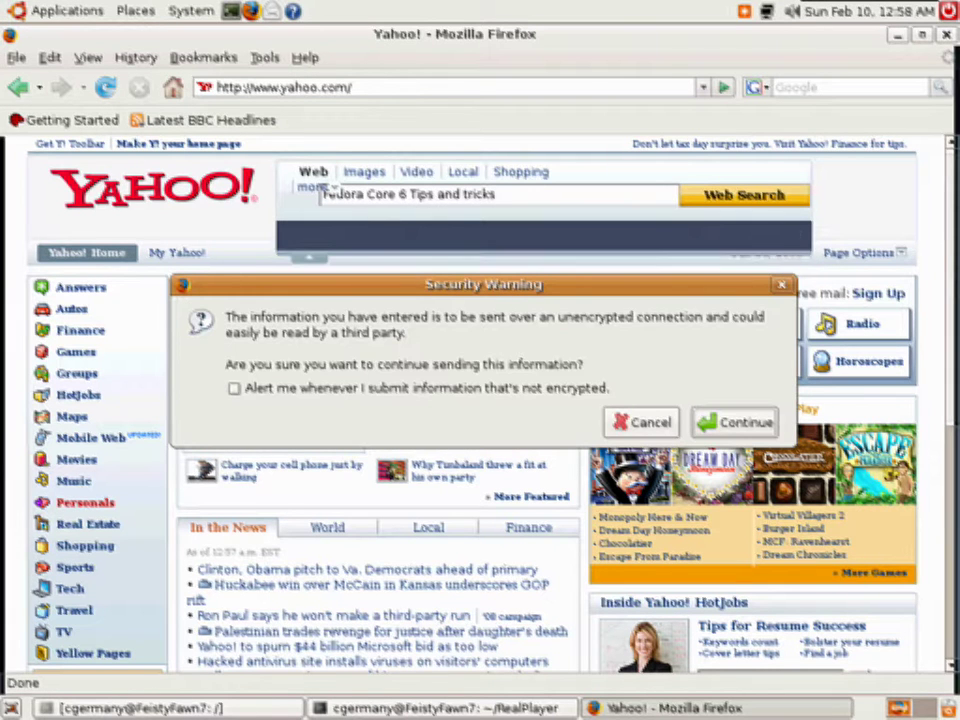
pyautogui.click(742, 435)
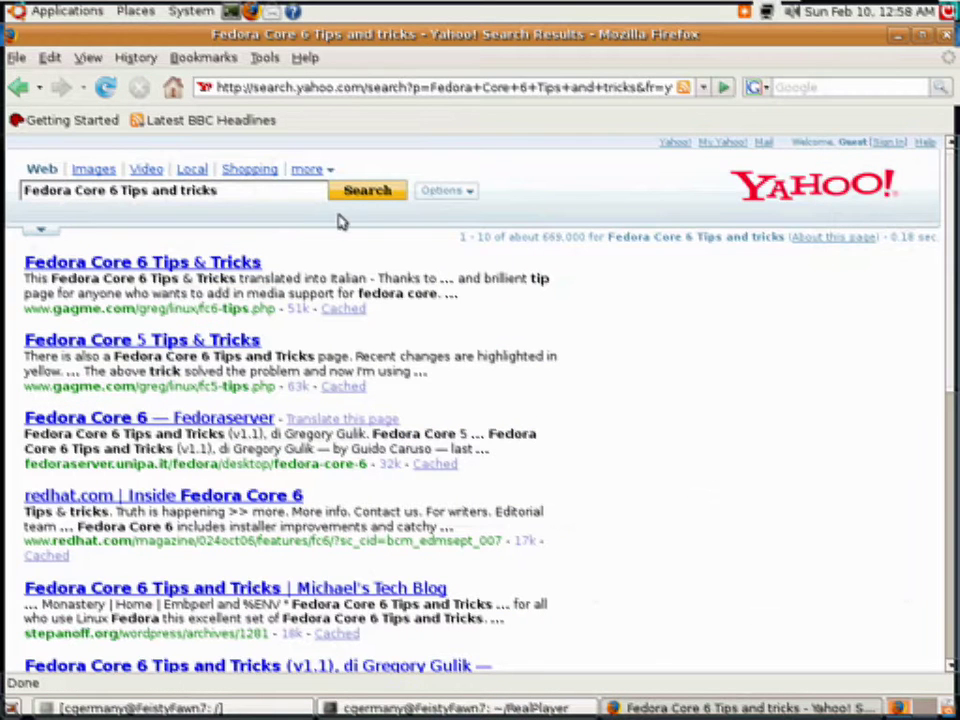
# Open the Fedora Core 6 Tips & Tricks result on gagme.com and find "real" to reach the Install RealPlayer 10 Media Player section.
pyautogui.click(127, 262)
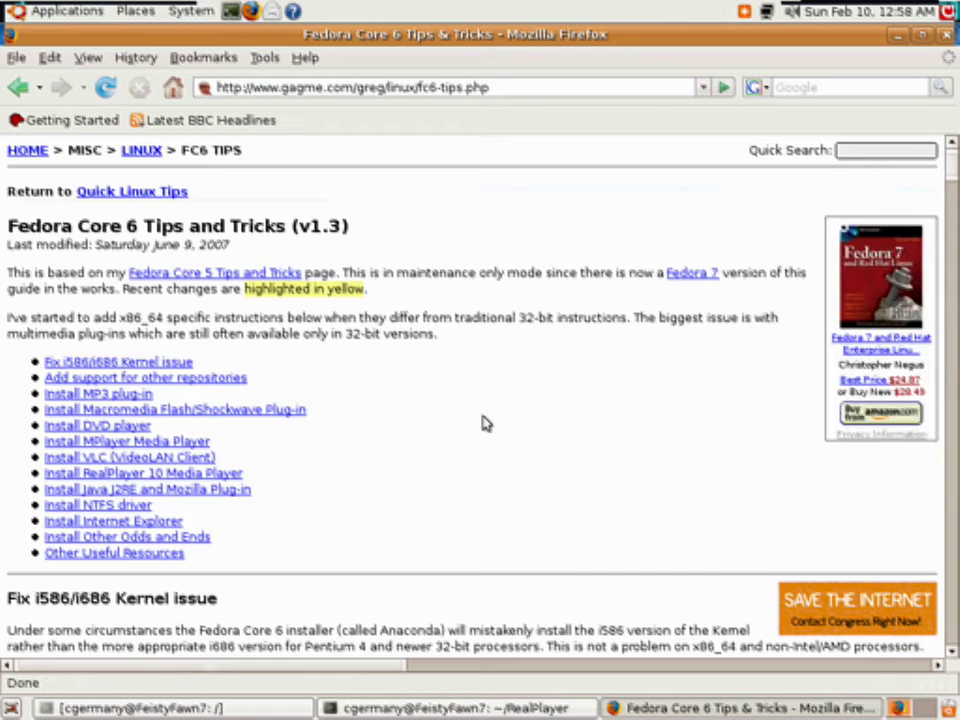
pyautogui.hotkey('ctrl', 'f')
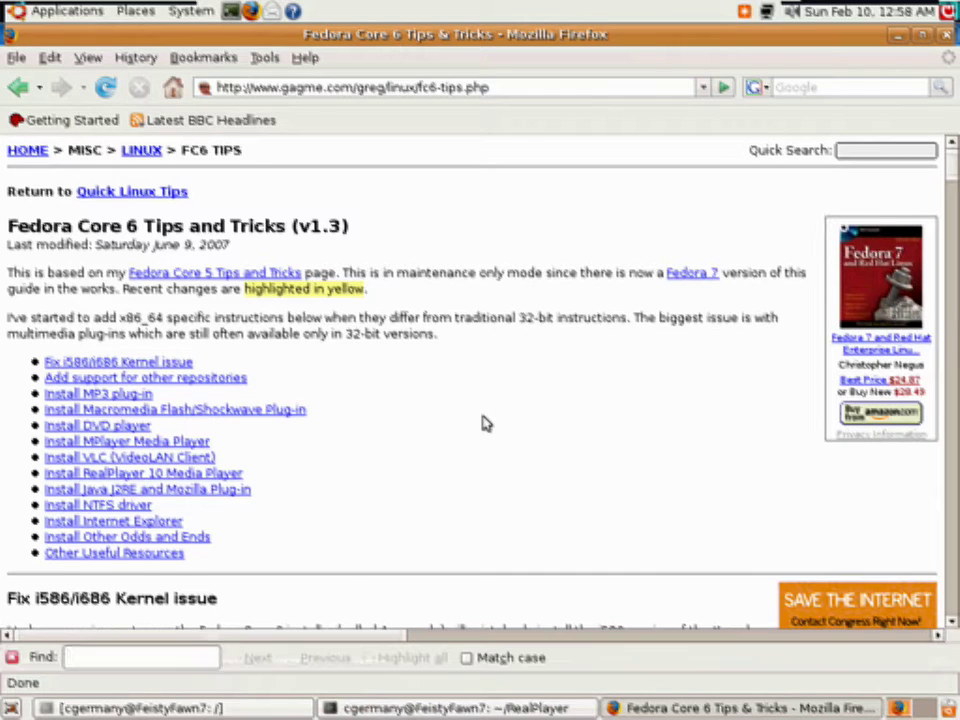
pyautogui.write('real')
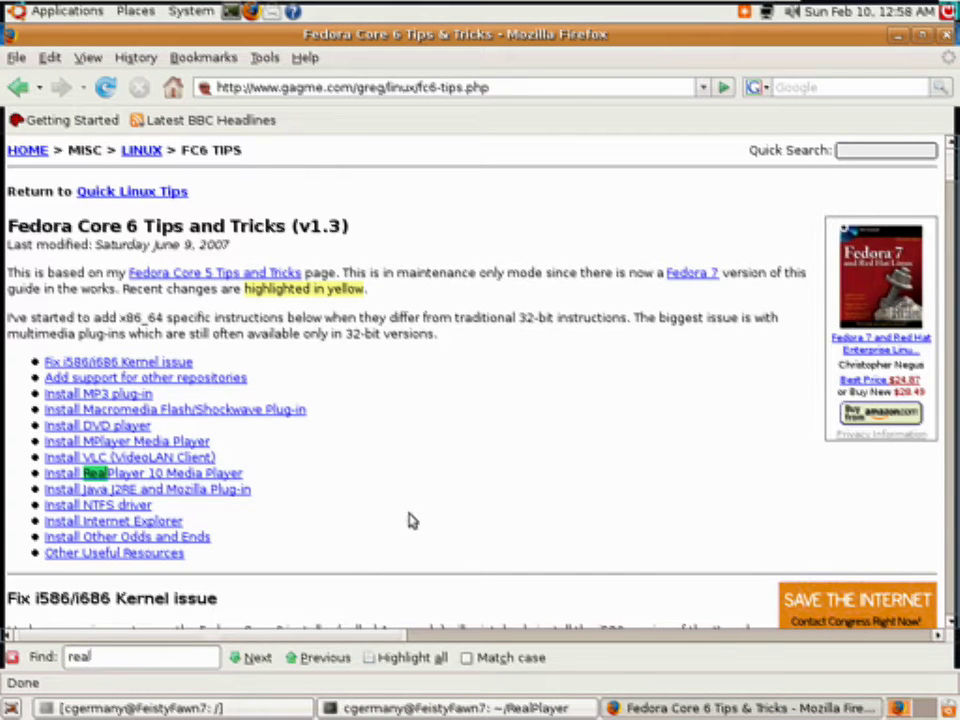
pyautogui.click(257, 658)
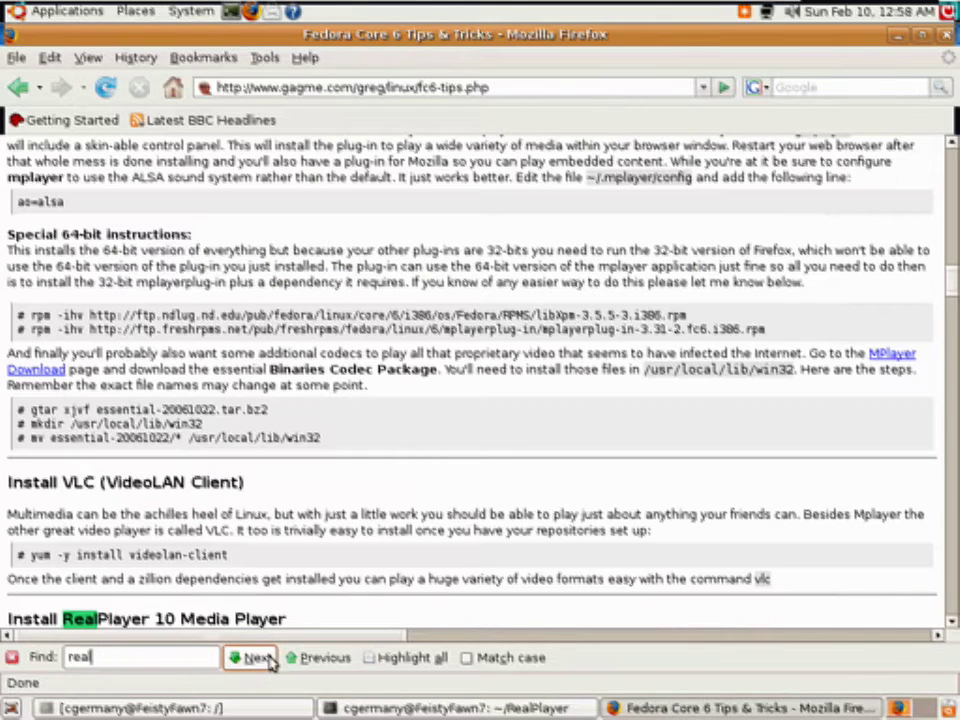
# Dismiss the page search and open the test video link in the Install RealPlayer 10 Media Player section.
pyautogui.click(386, 557)
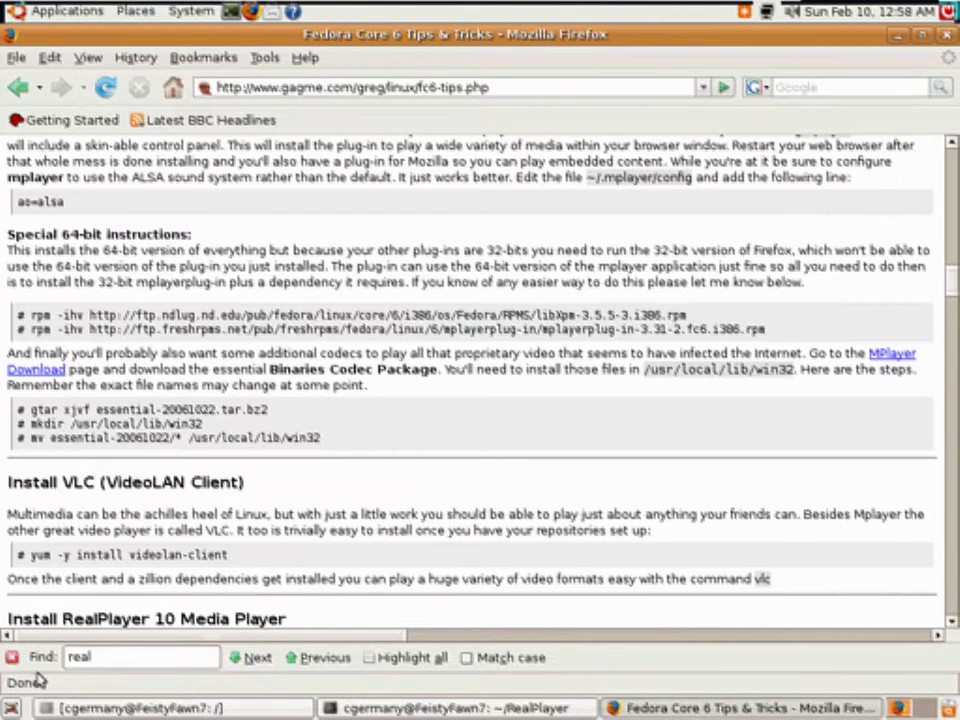
pyautogui.click(12, 657)
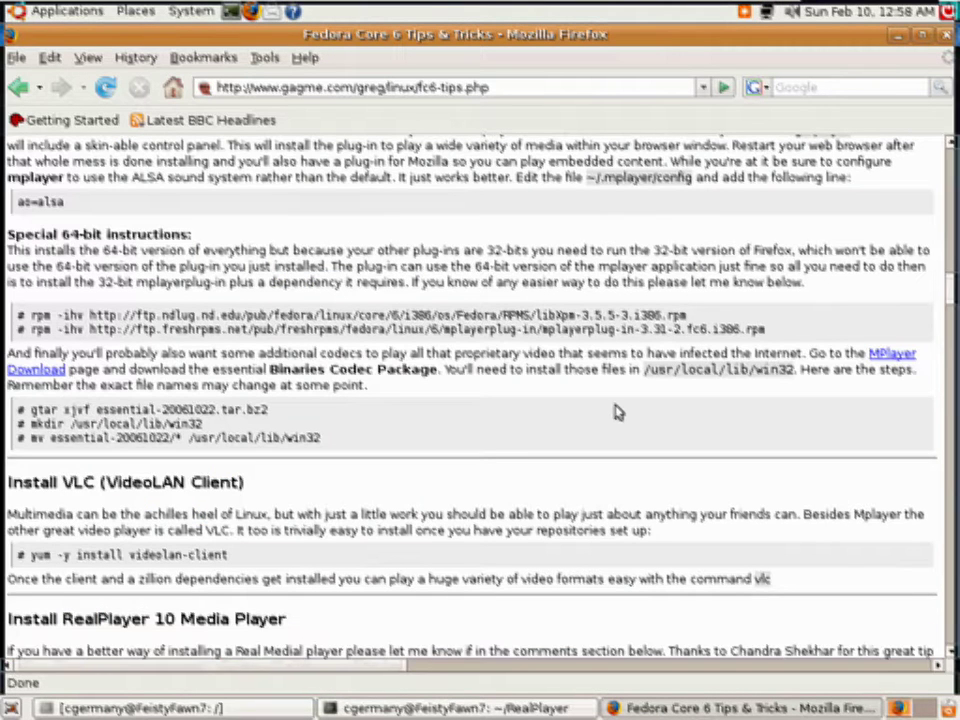
pyautogui.scroll(-5, 617, 411)
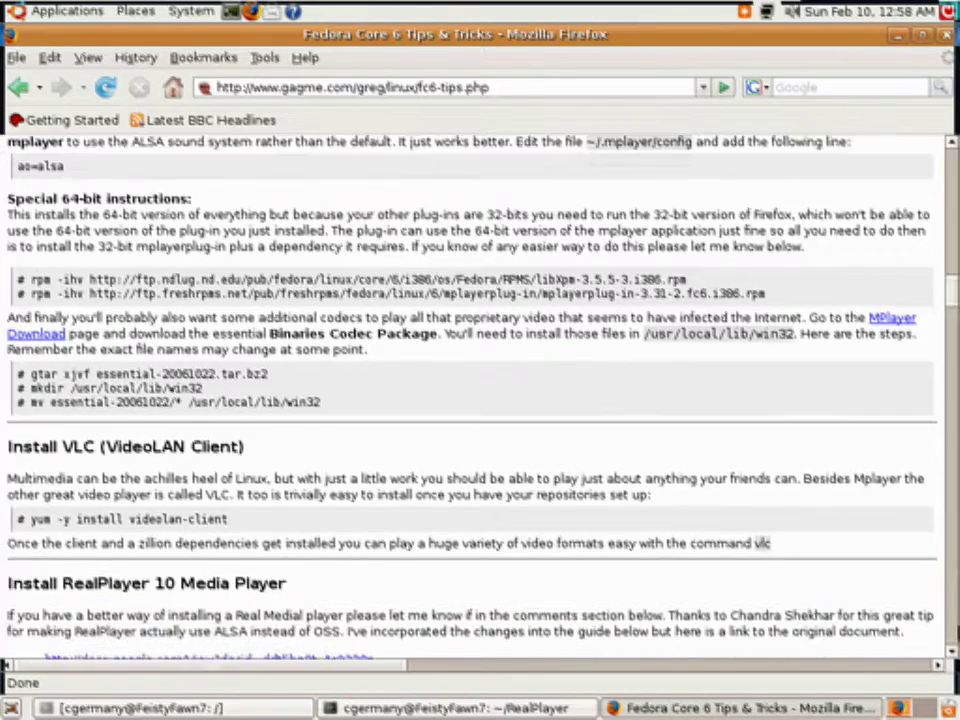
pyautogui.scroll(-8, 343, 460)
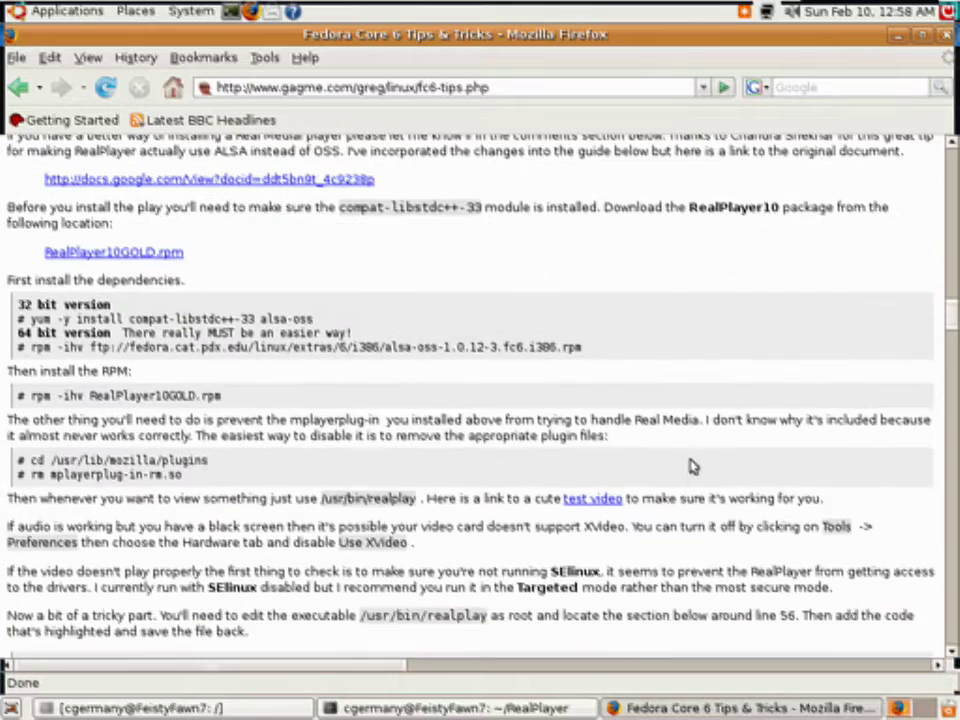
pyautogui.click(590, 498)
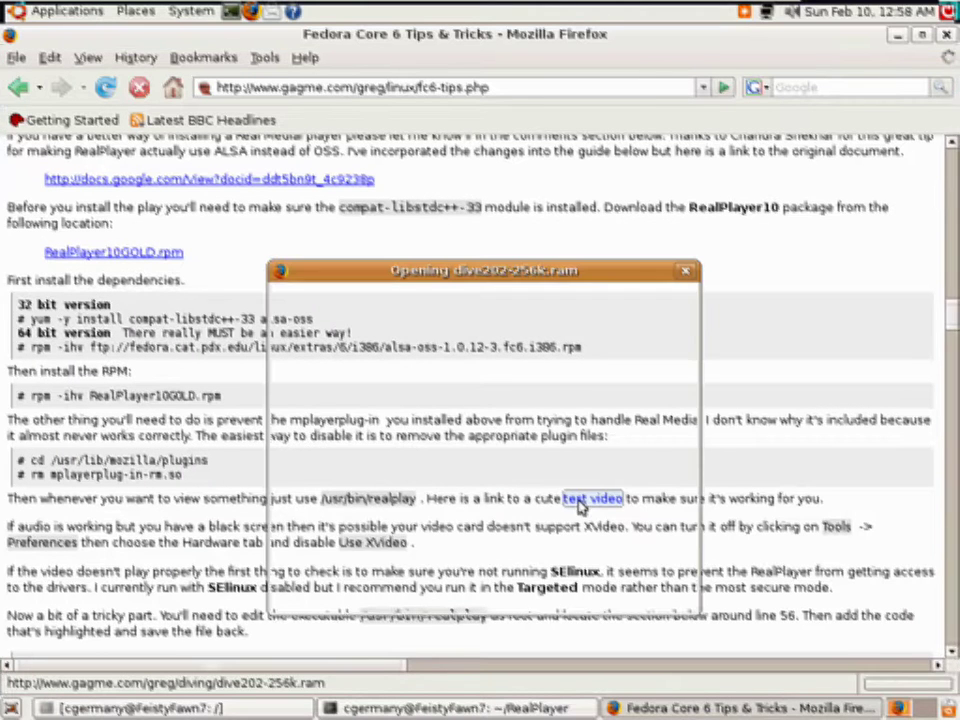
pyautogui.moveTo(531, 279); pyautogui.dragTo(541, 152)
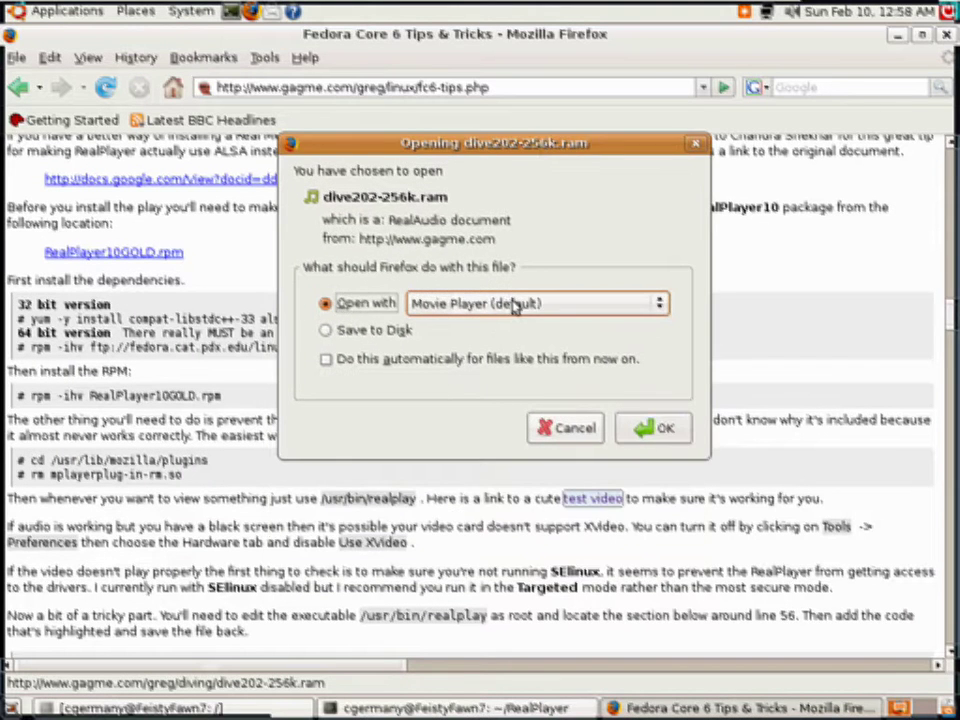
# Choose realplay from the RealPlayer folder in the home directory as the application for opening dive202-256k.ram.
pyautogui.click(659, 303)
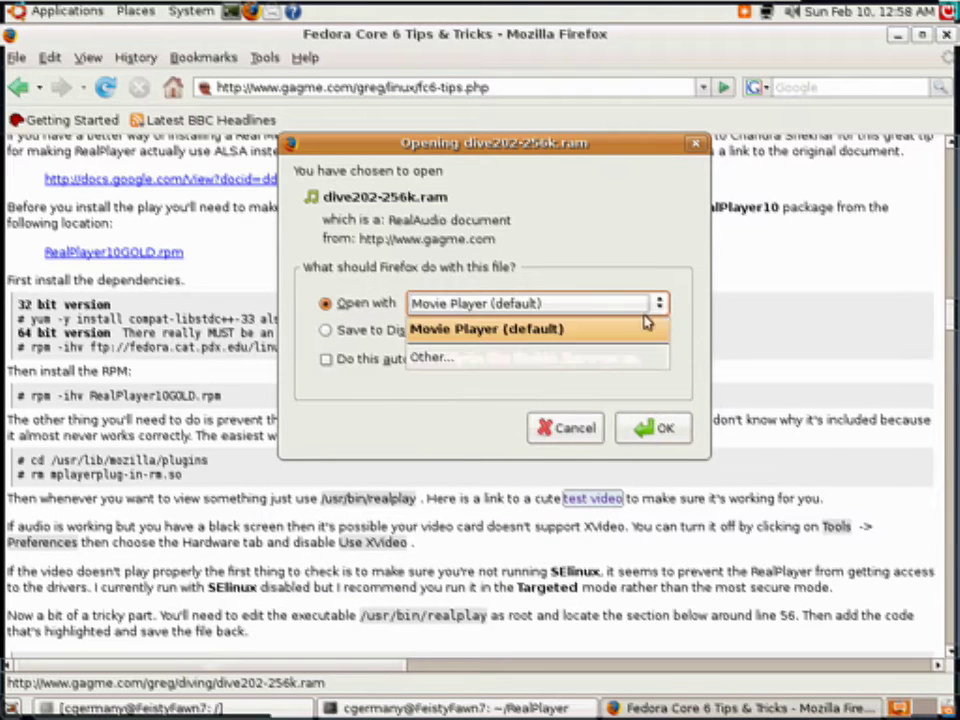
pyautogui.click(572, 356)
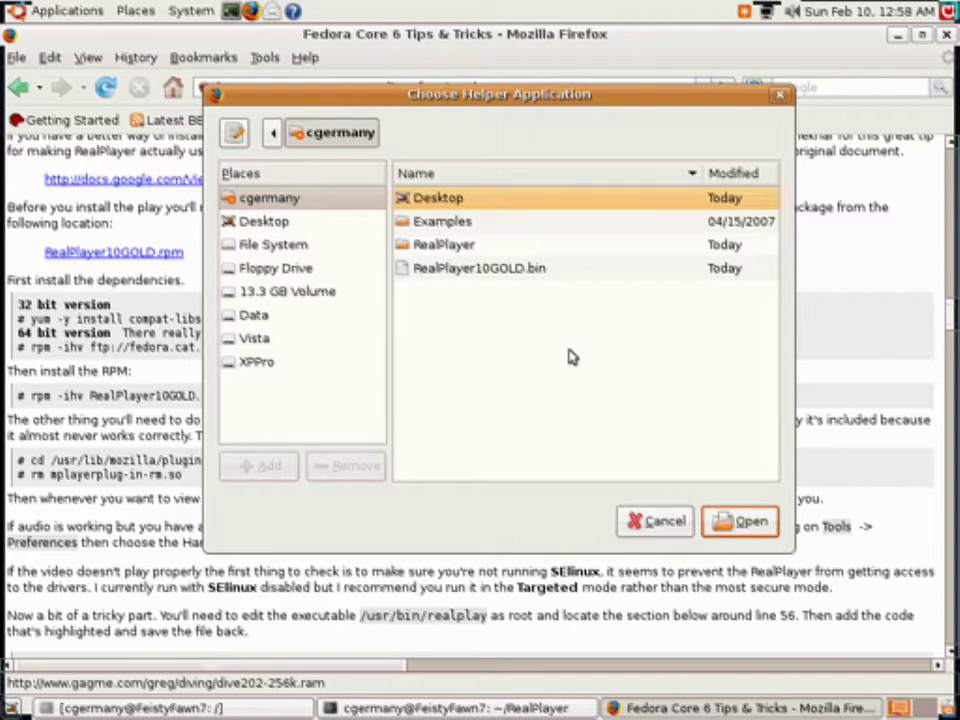
pyautogui.doubleClick(444, 245)
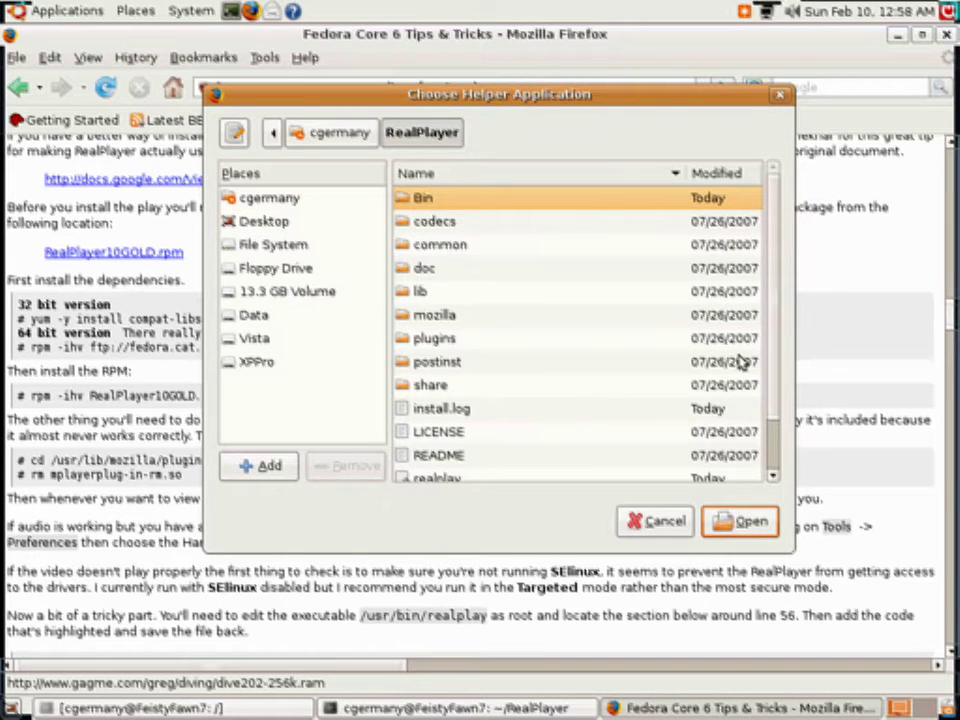
pyautogui.scroll(-1, 771, 465)
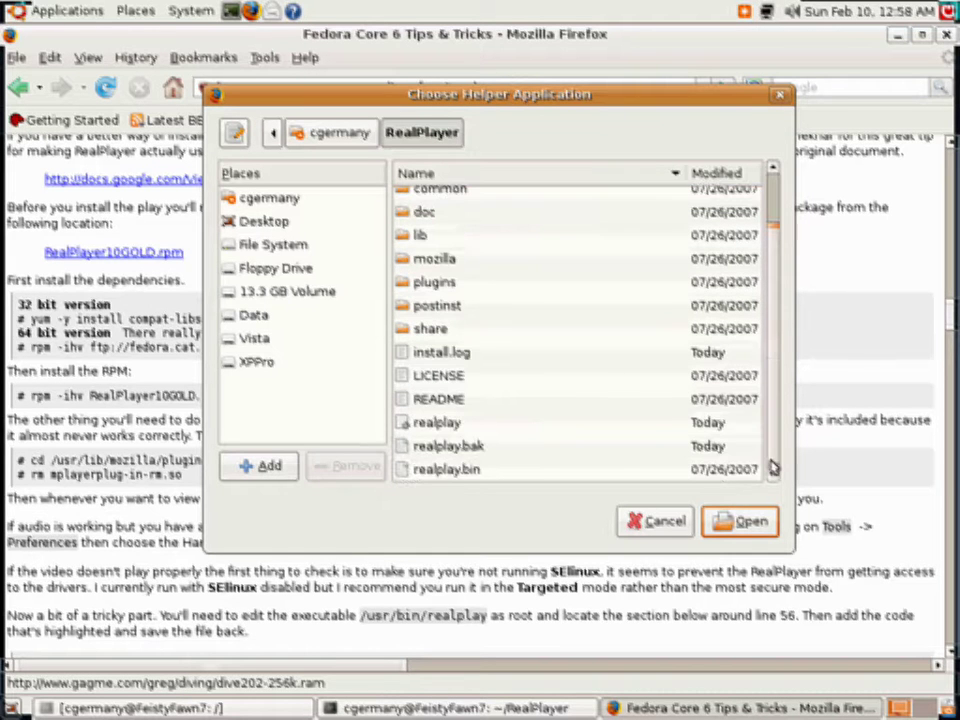
pyautogui.click(440, 423)
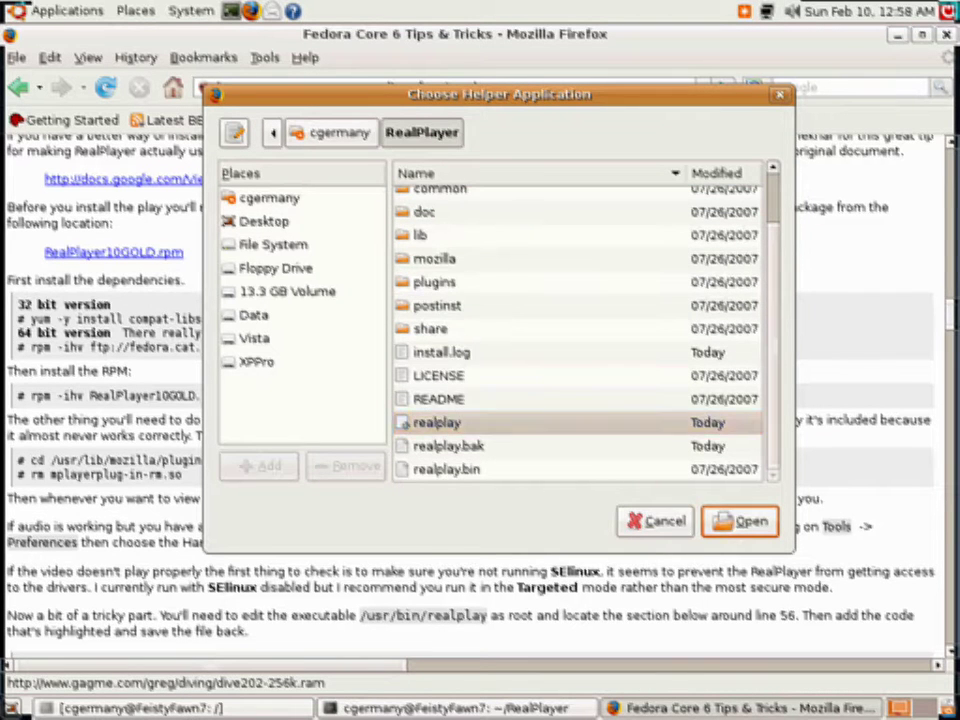
pyautogui.click(745, 521)
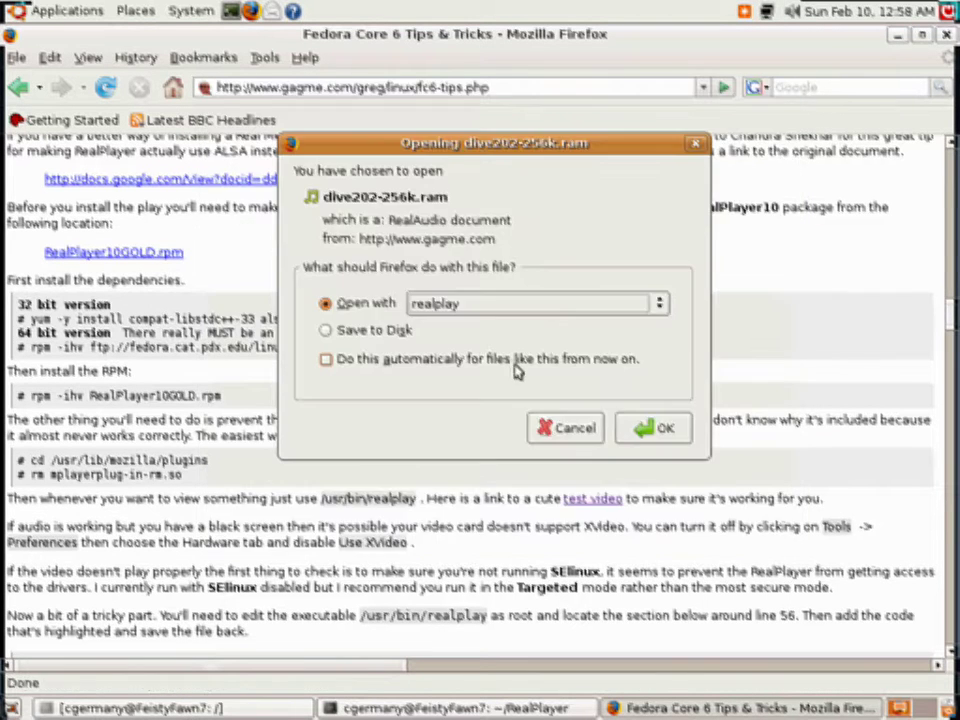
# Apply the realplay choice automatically to files like this, open the video, and close the Downloads window.
pyautogui.click(326, 359)
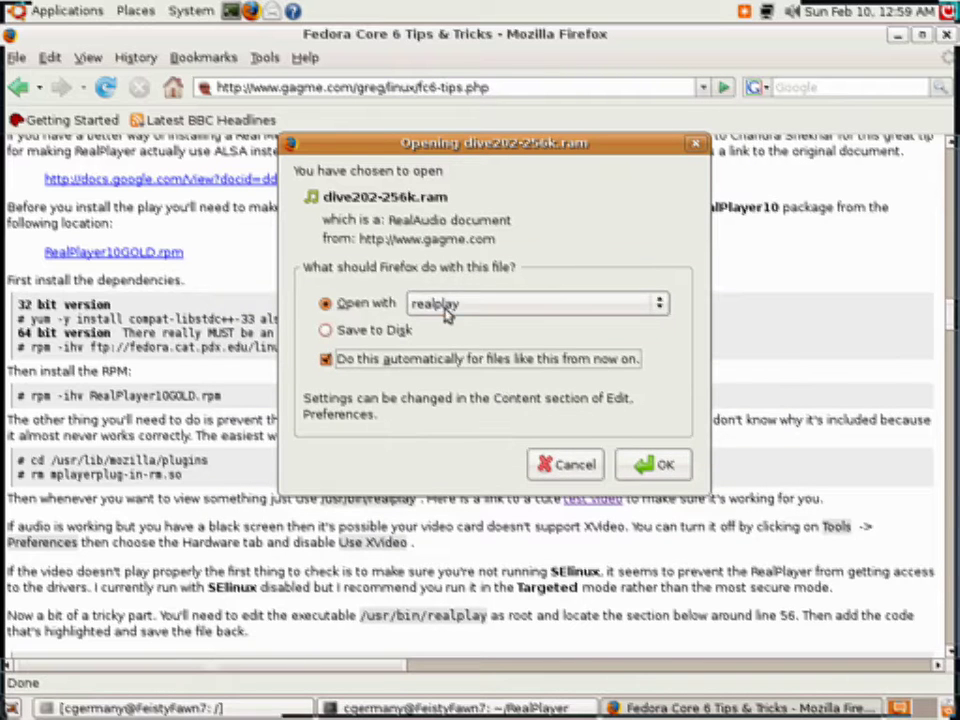
pyautogui.click(664, 466)
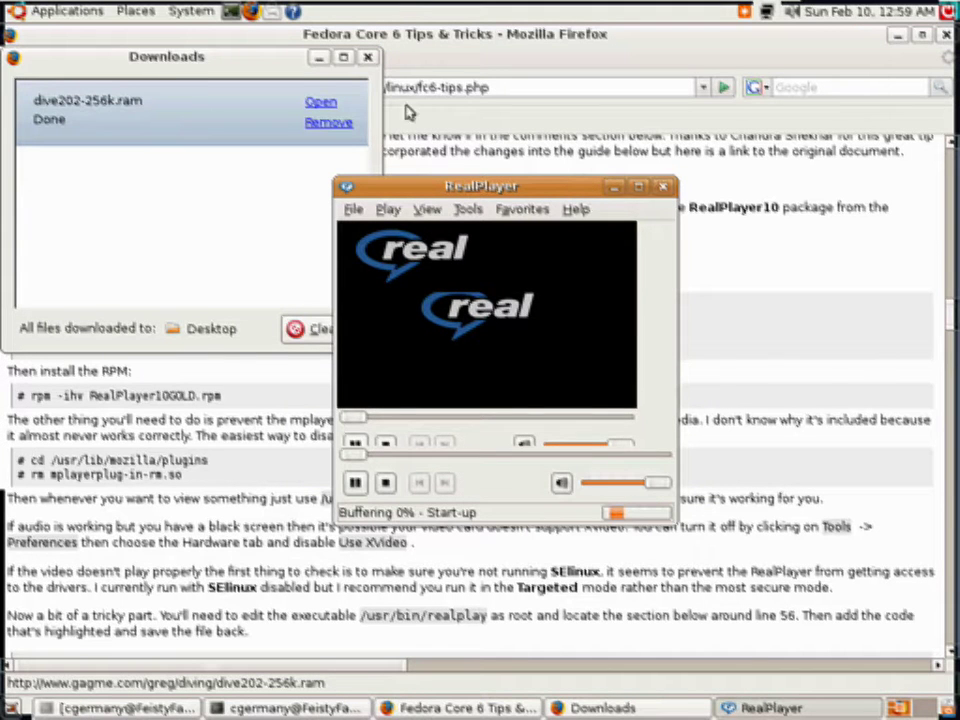
pyautogui.click(367, 58)
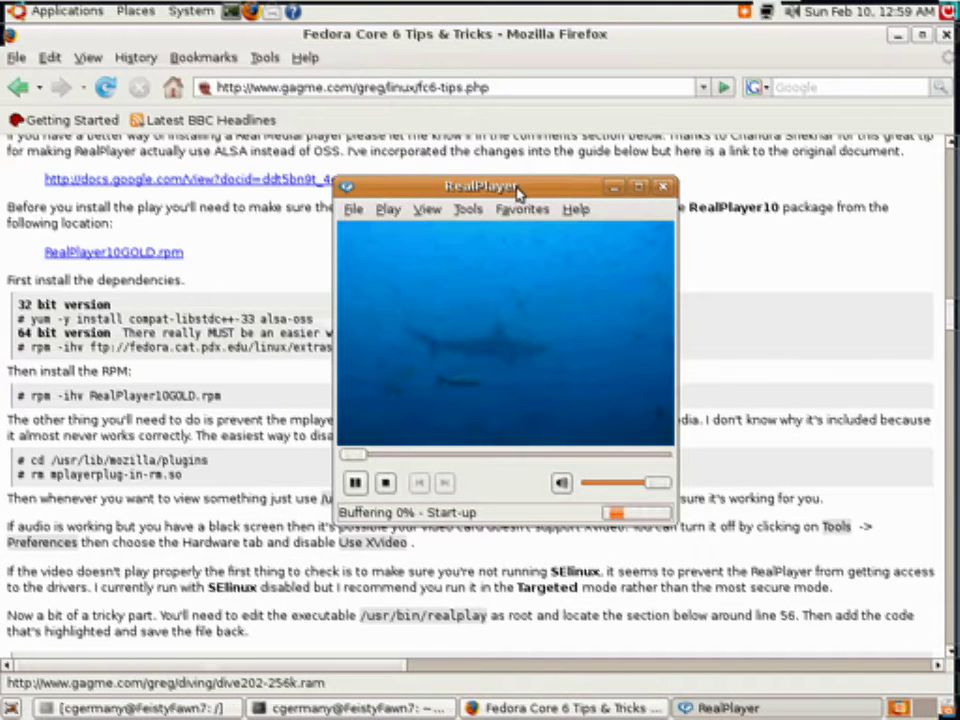
# Move the RealPlayer window toward the upper part of the page and switch the playing video to full screen.
pyautogui.moveTo(510, 185); pyautogui.dragTo(345, 127)
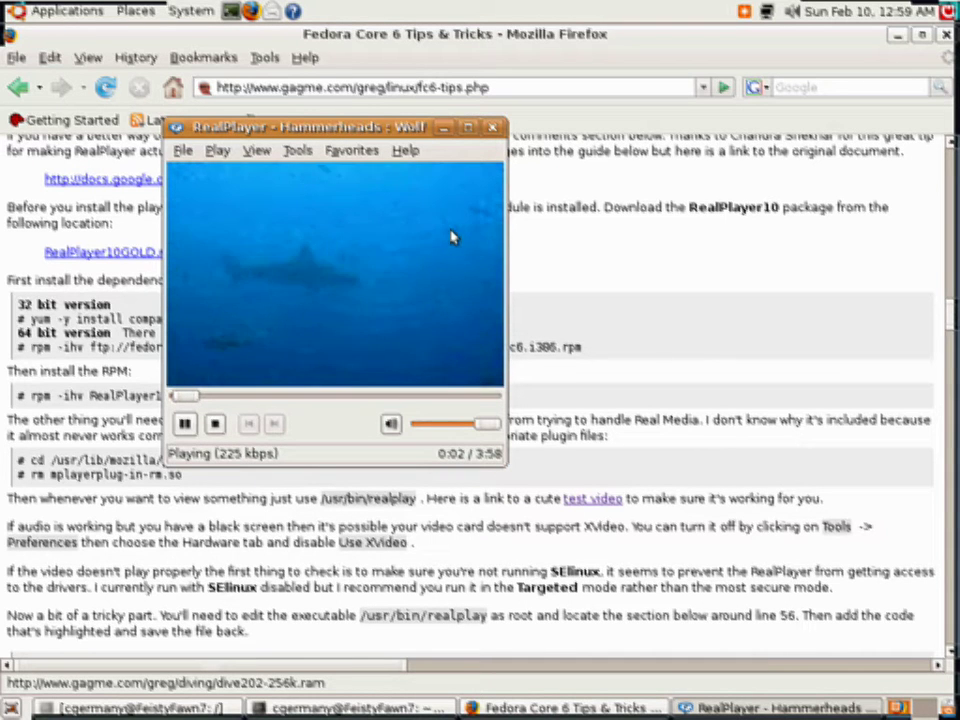
pyautogui.click(256, 153)
pyautogui.click(264, 172)
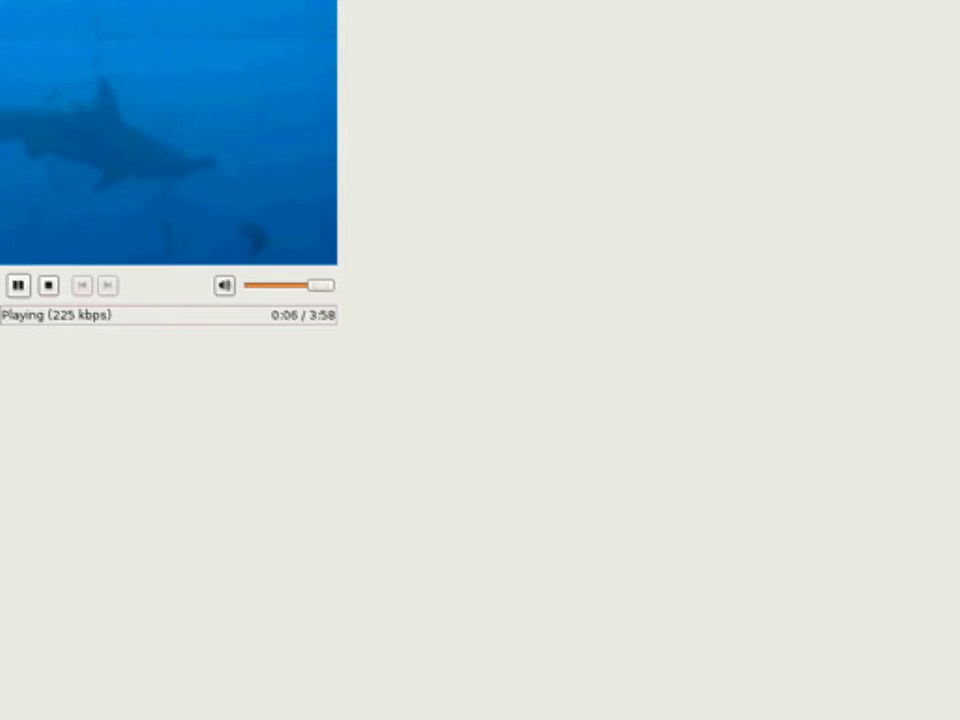